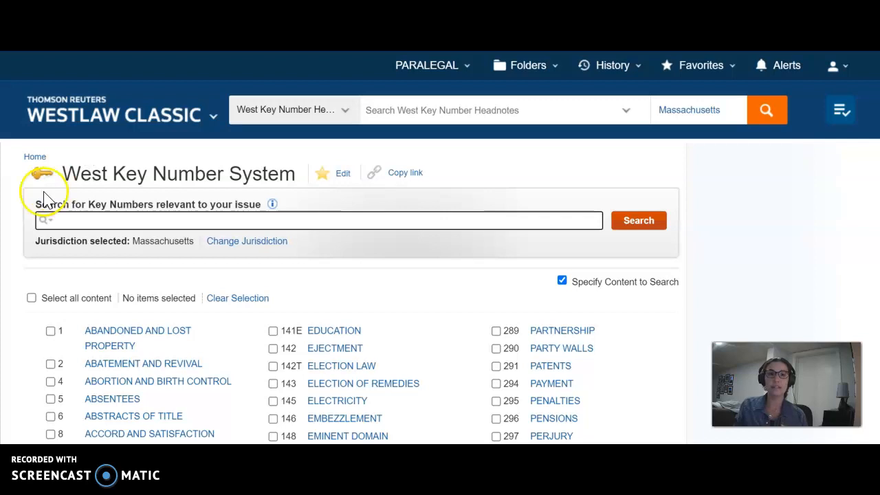
click(101, 219)
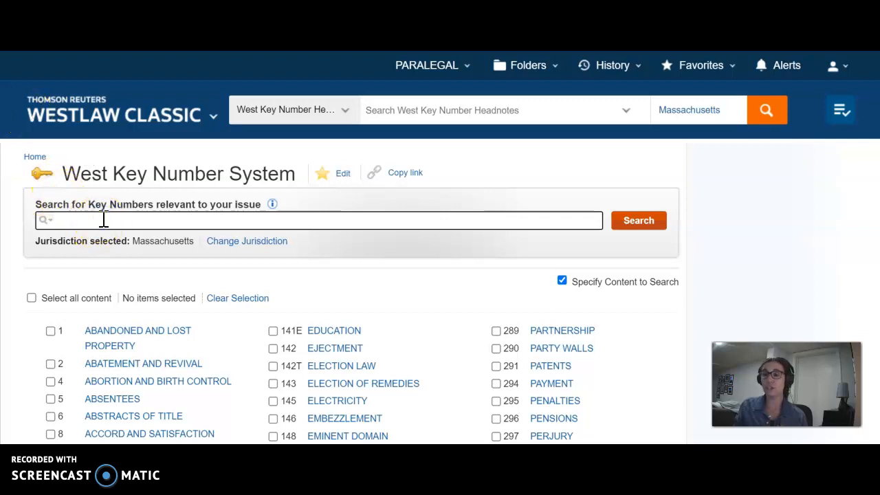
click(100, 218)
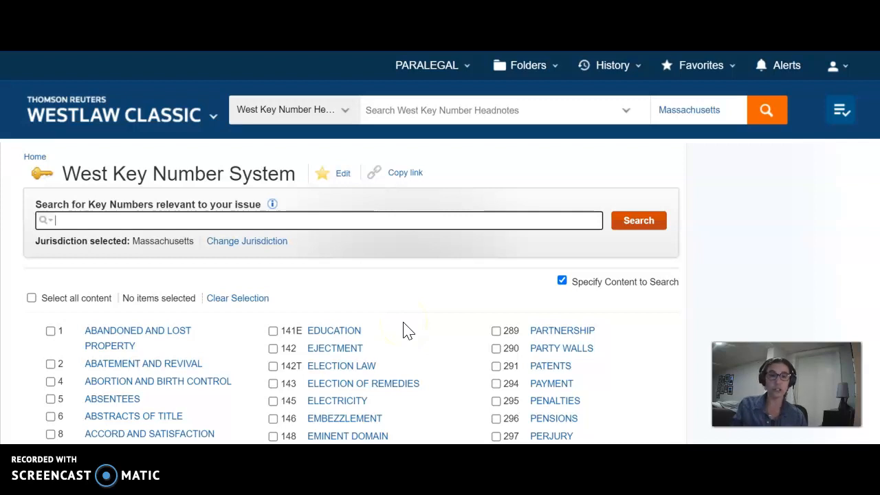
click(234, 223)
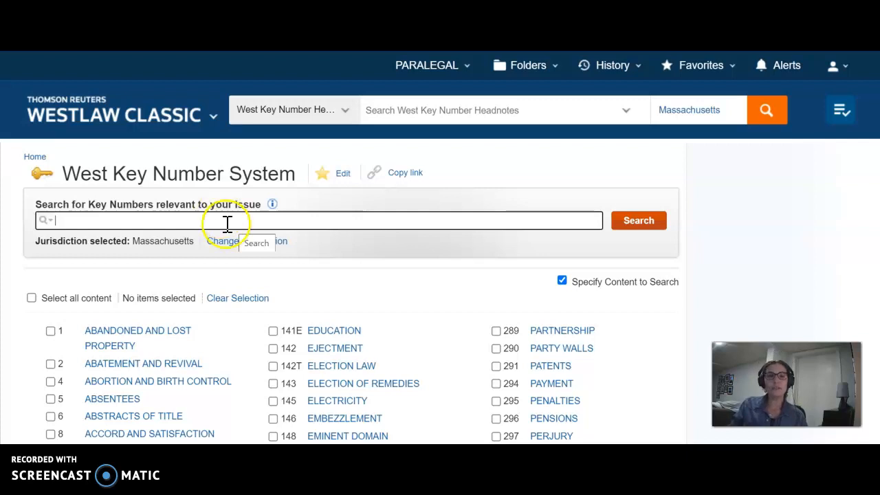
Return to the home page and open All Massachusetts State Cases through the Massachusetts state materials.
click(157, 126)
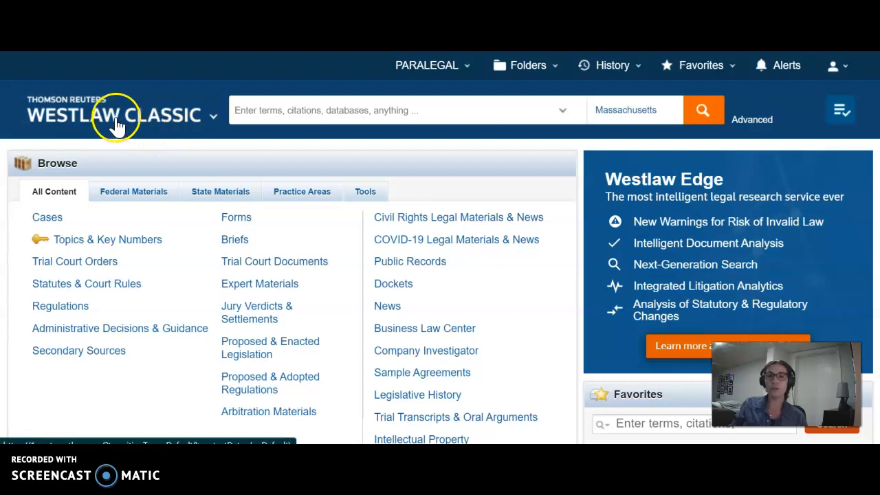
click(222, 192)
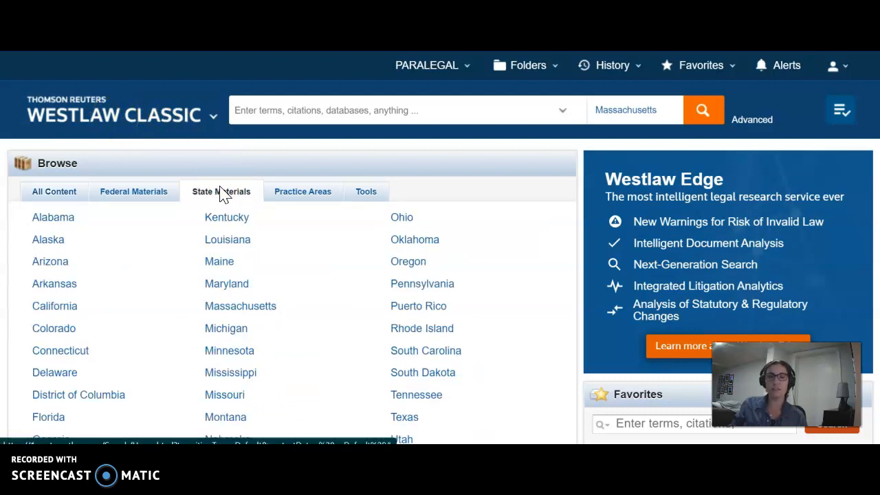
click(262, 309)
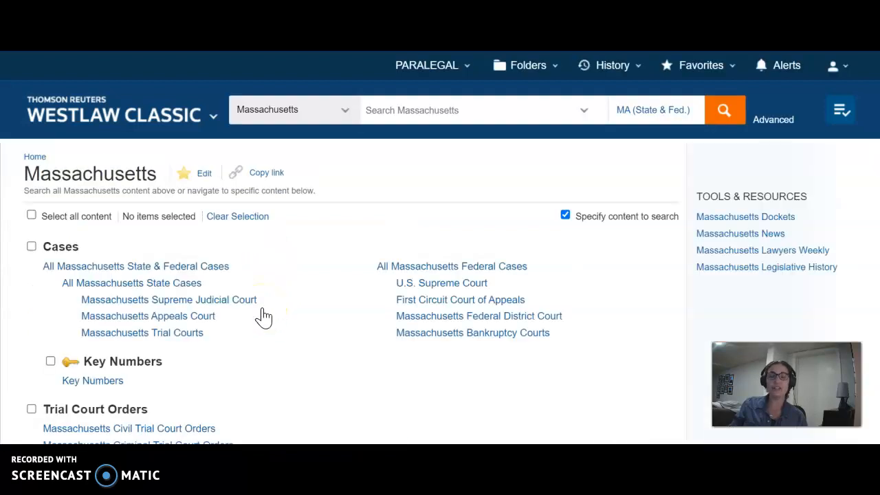
click(176, 172)
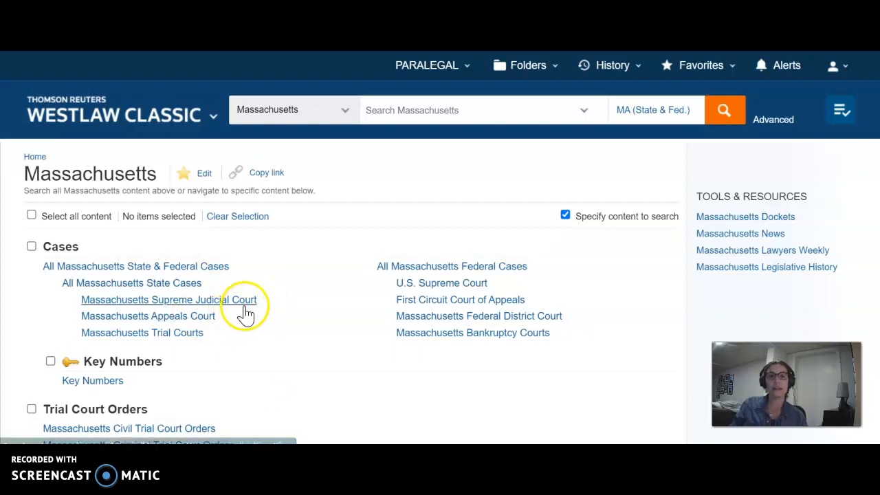
click(168, 288)
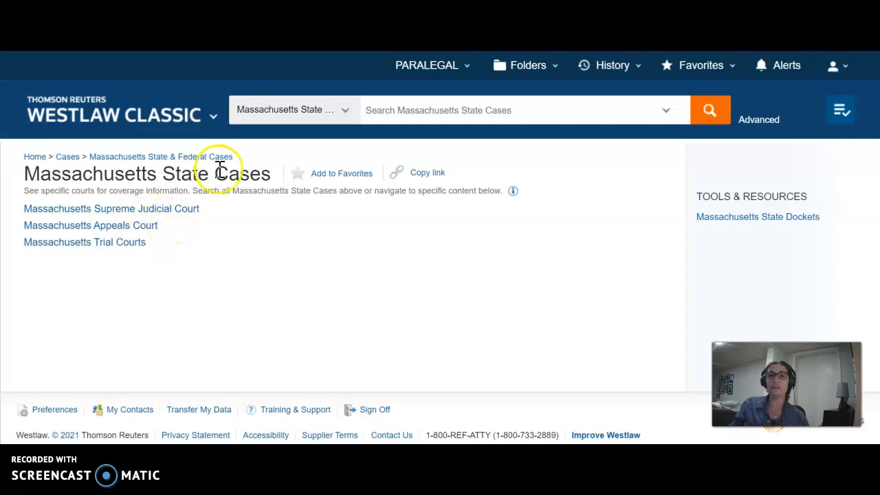
Search Massachusetts State Cases for "elements of assault and battery".
click(407, 104)
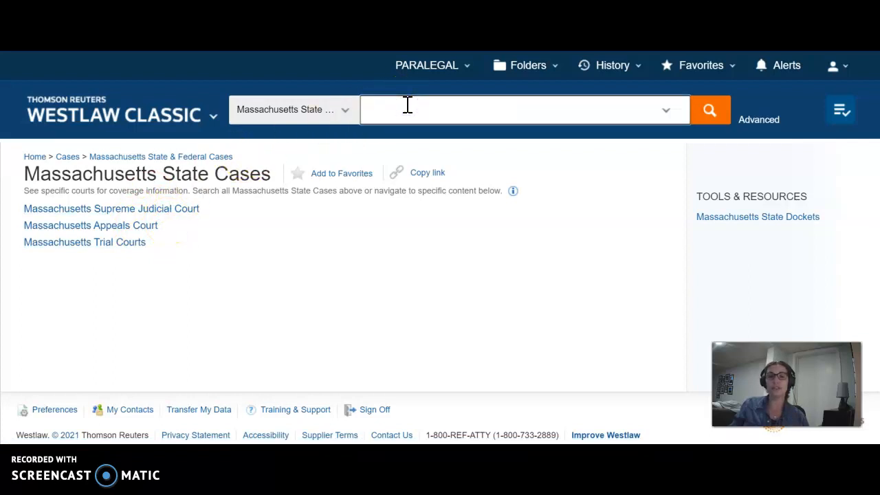
click(352, 114)
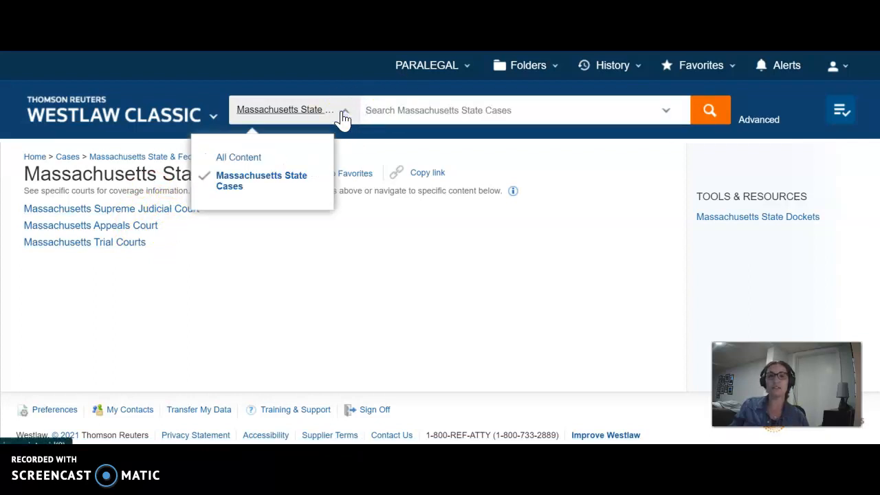
click(509, 110)
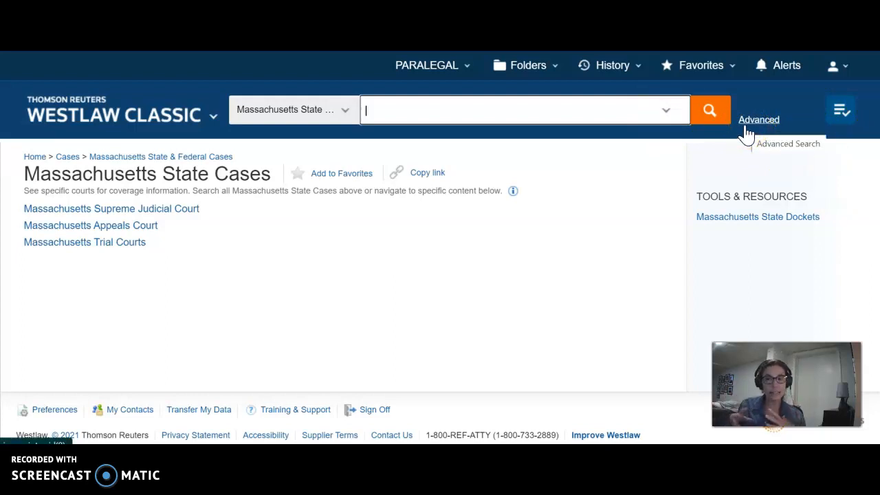
click(660, 108)
click(516, 108)
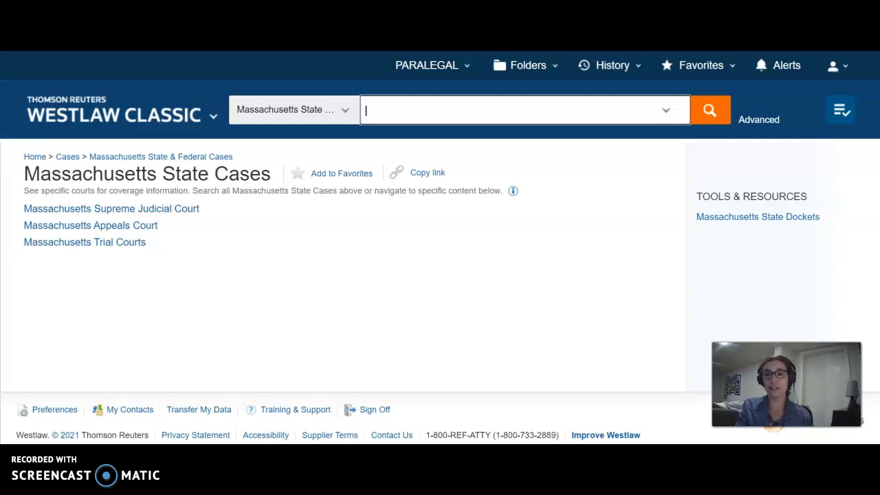
text(elements of )
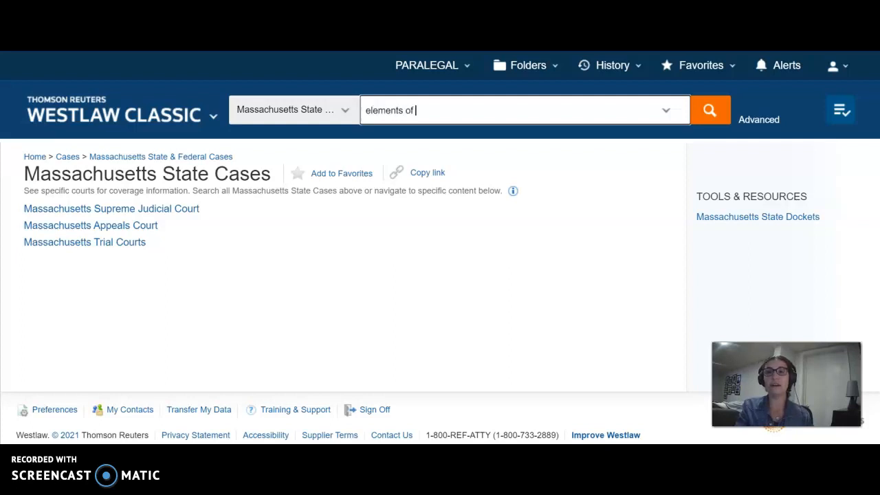
text(assault and)
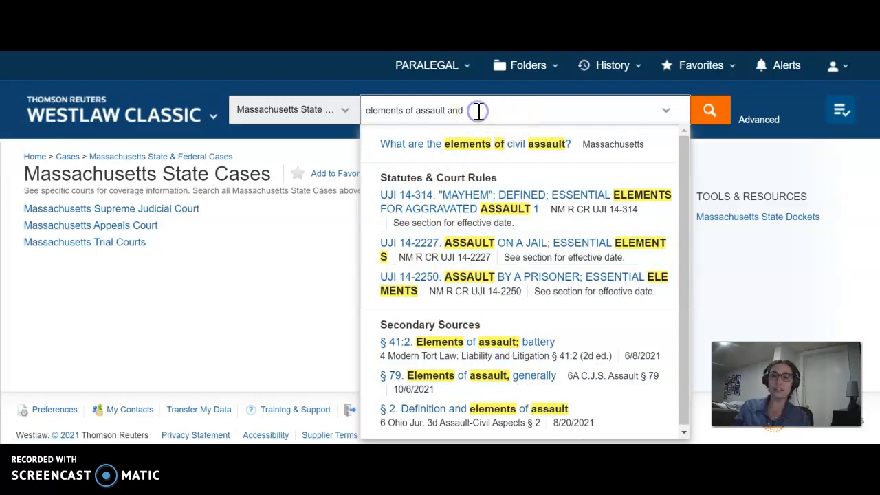
text(battery)
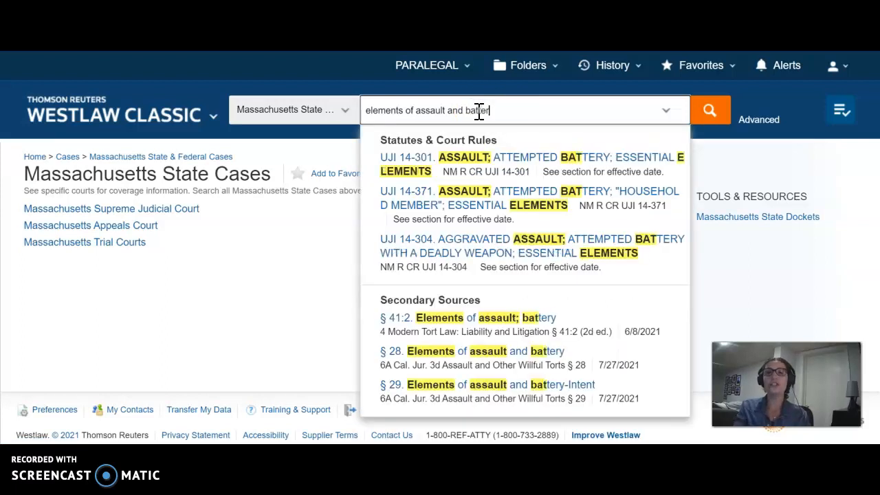
click(511, 116)
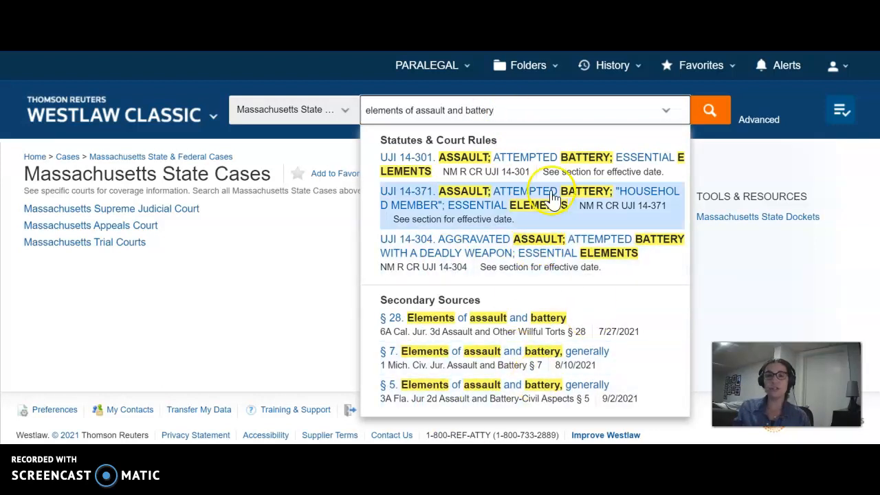
click(560, 269)
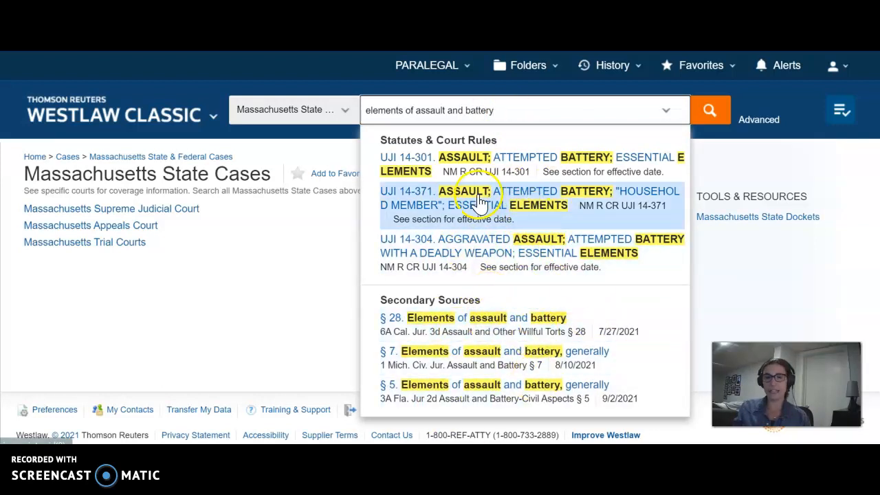
click(708, 112)
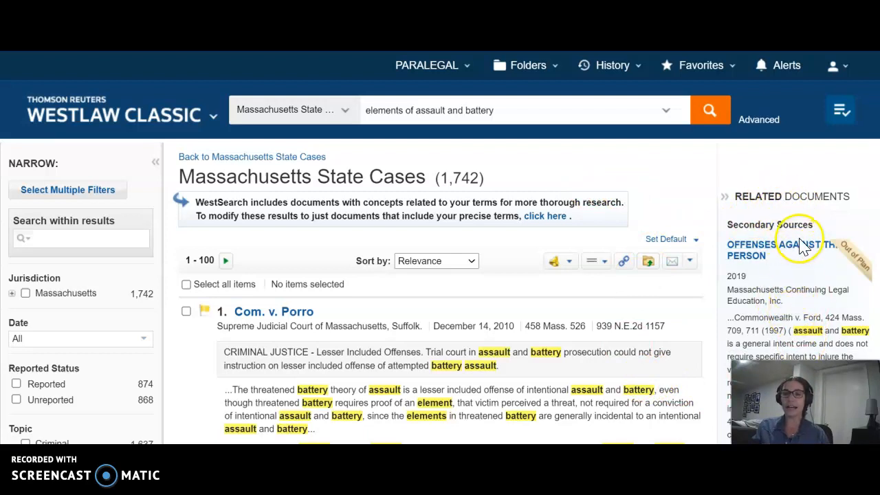
Review the case results, including the first case's citation details, and the available sort orders.
scroll(808, 240, down, 1)
scroll(811, 234, up, 1)
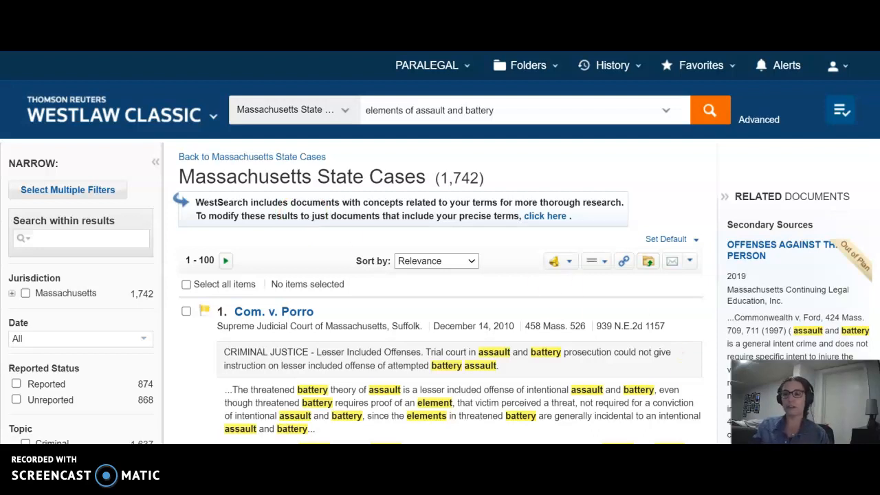
click(534, 354)
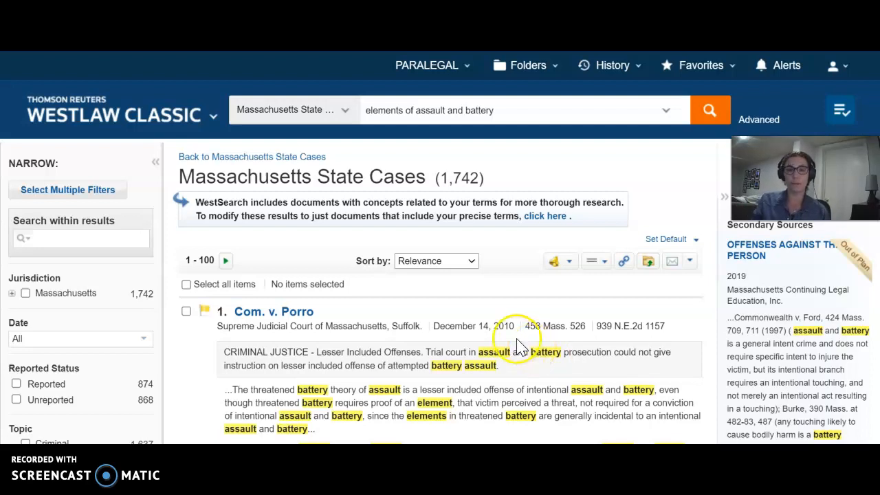
click(470, 328)
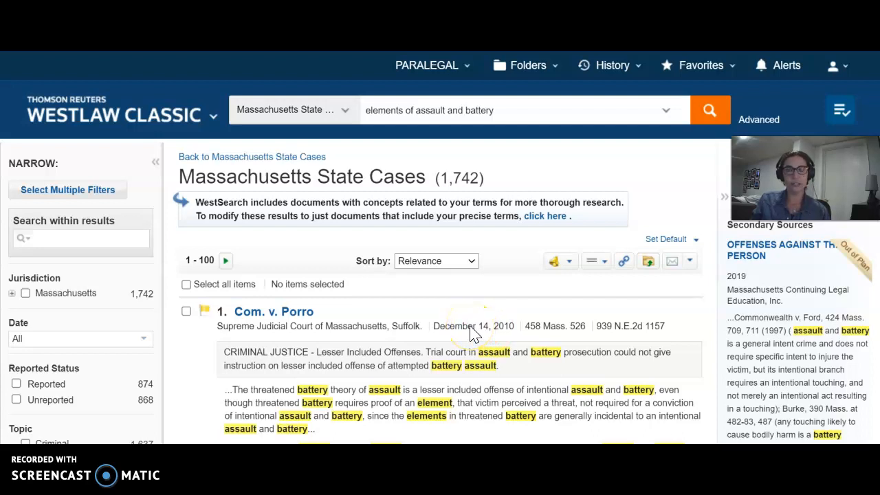
click(479, 305)
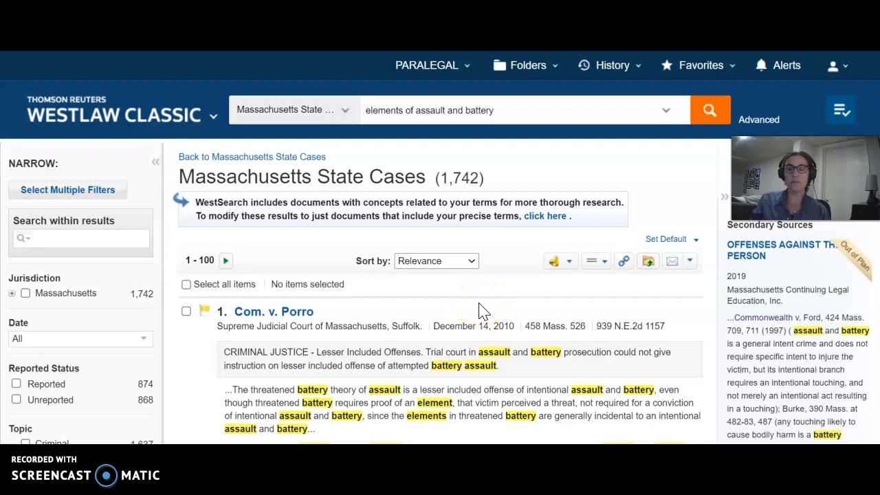
click(471, 265)
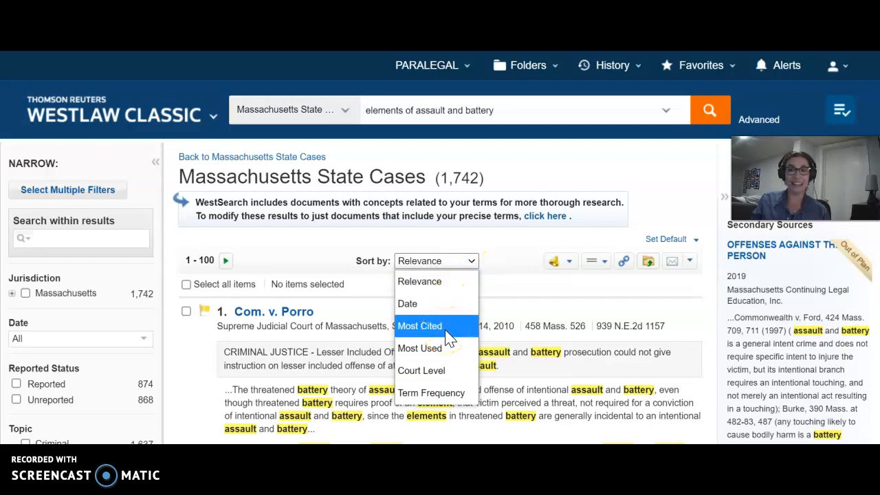
click(500, 274)
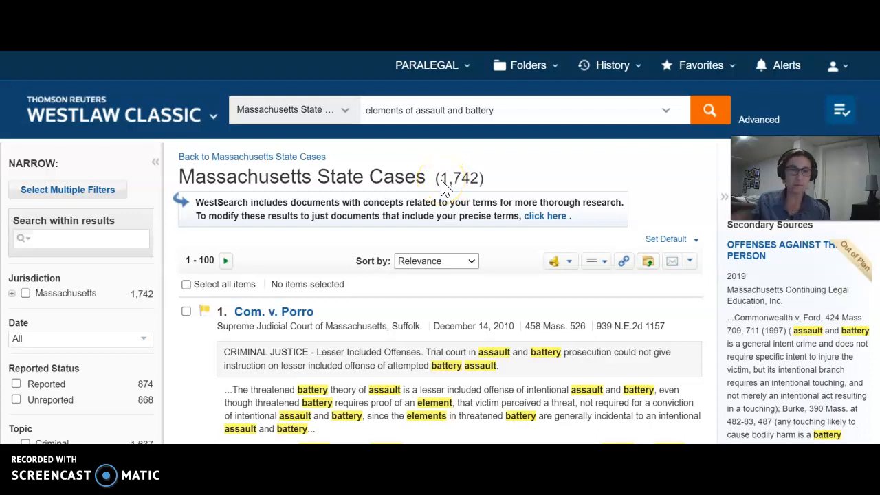
click(461, 237)
Look at the search-within-results option without searching, and expand the Massachusetts jurisdiction filter to view its court levels.
click(120, 238)
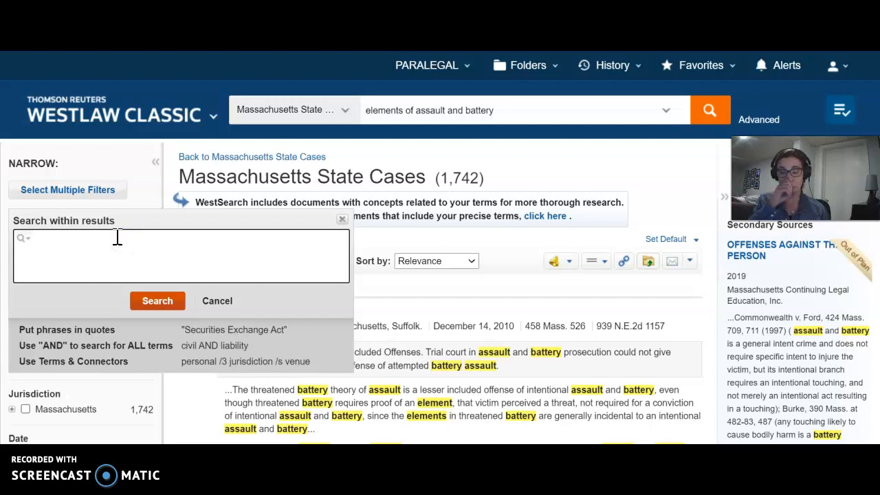
click(214, 302)
click(12, 294)
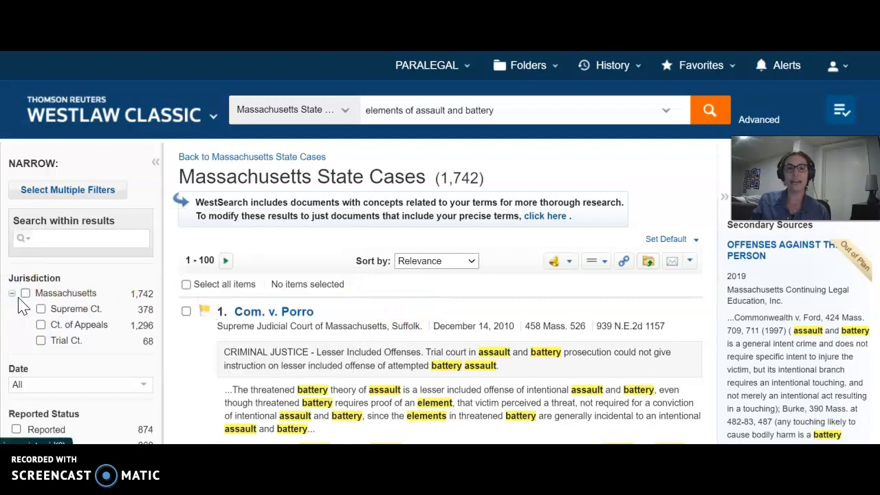
scroll(27, 313, down, 2)
scroll(34, 324, up, 1)
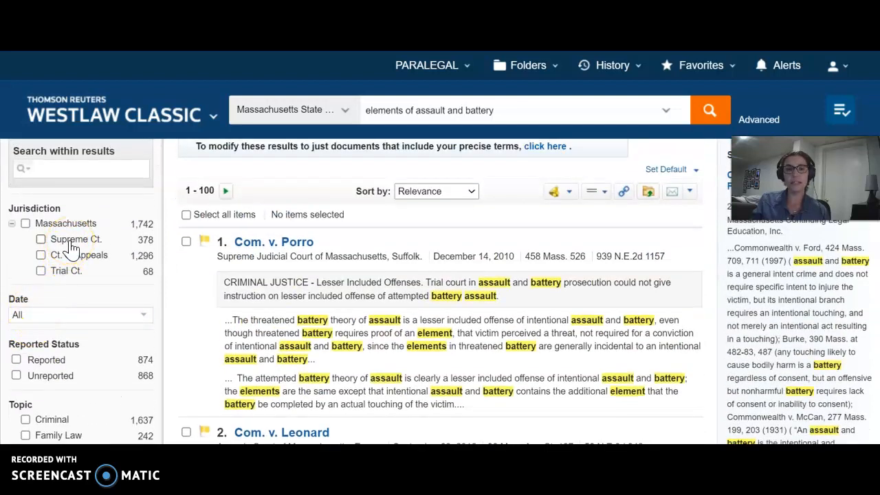
click(70, 256)
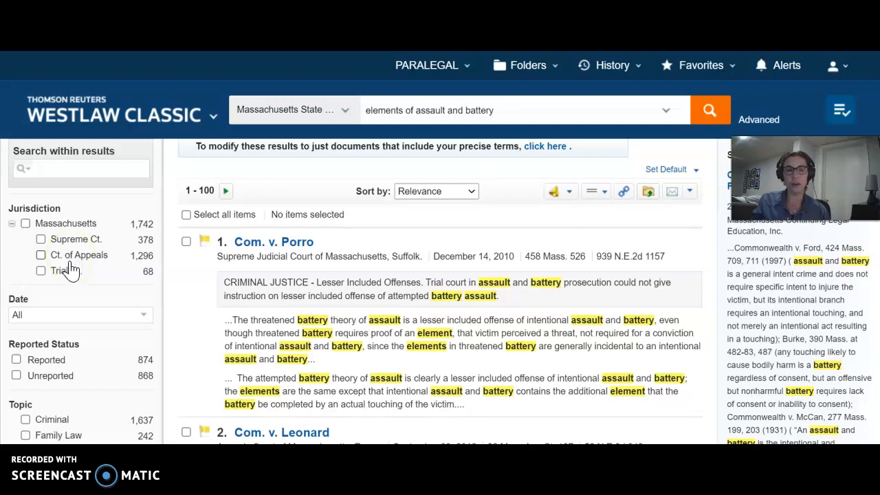
Examine the topic, judge, attorney and other narrowing filters, along with the date restriction options, without applying any.
scroll(71, 270, down, 1)
scroll(71, 270, down, 1)
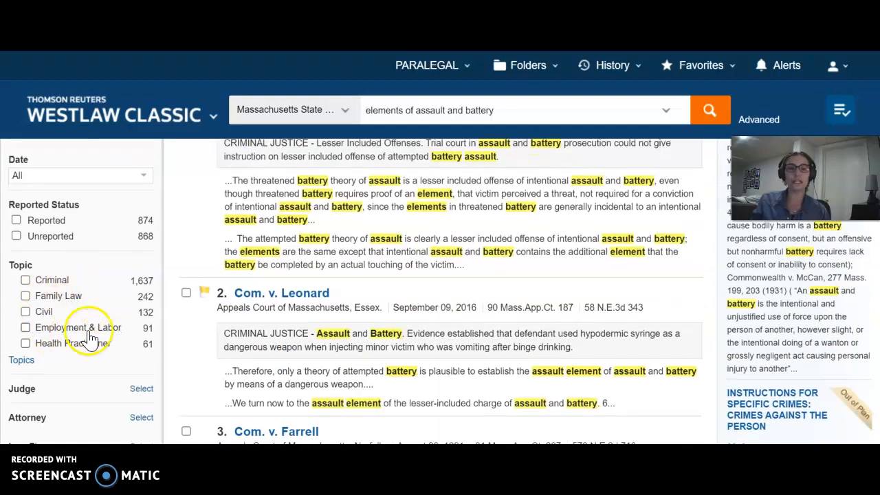
scroll(88, 330, down, 1)
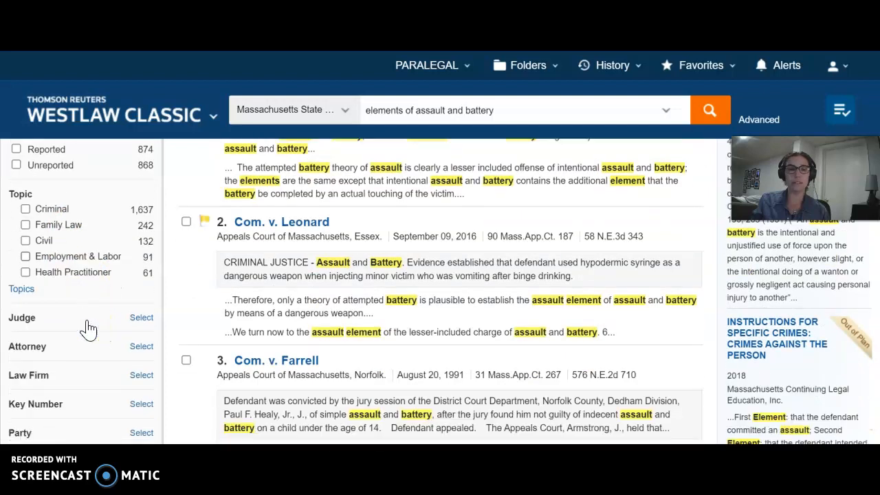
scroll(88, 330, down, 1)
scroll(93, 329, up, 4)
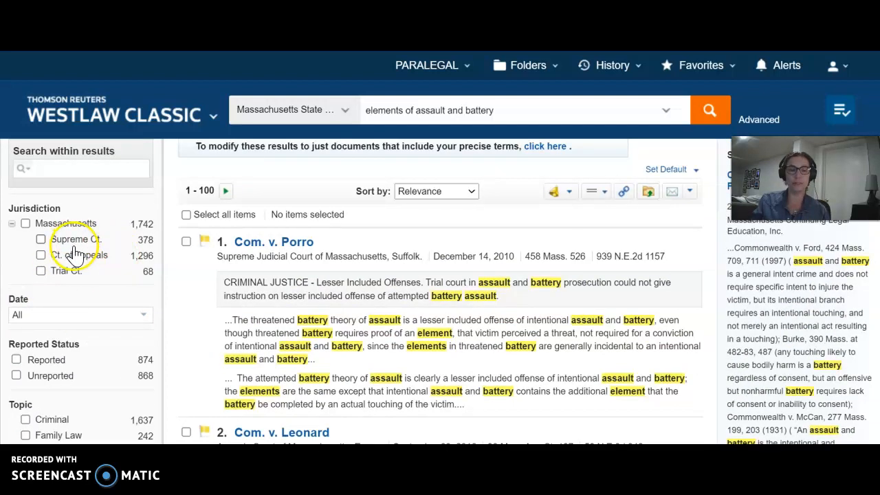
click(137, 316)
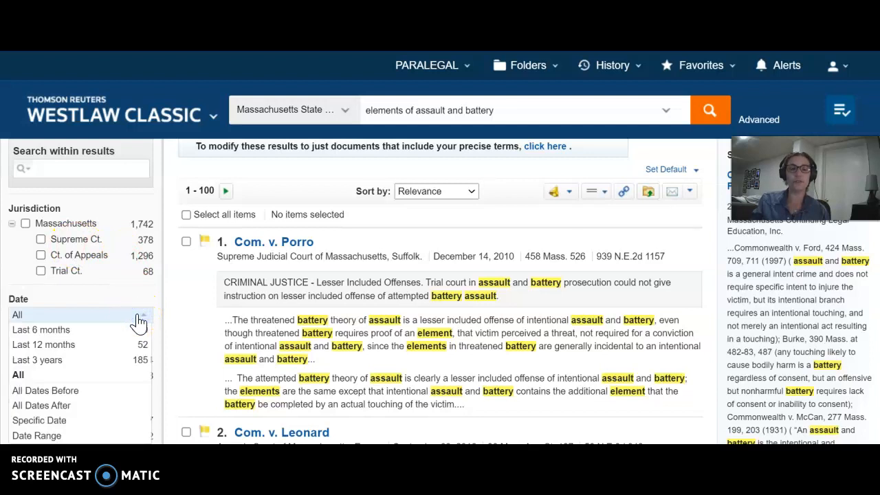
click(124, 318)
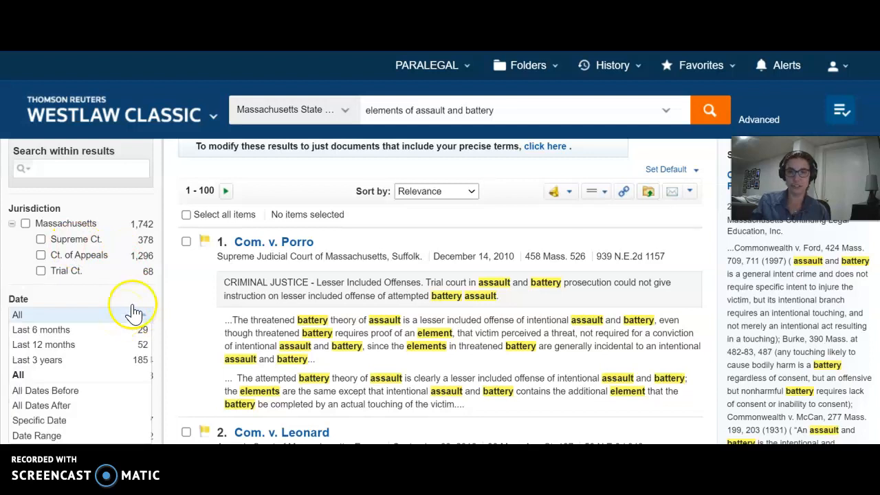
click(444, 231)
Look over the top results and open the first case, Com. v. Porro.
scroll(457, 299, down, 2)
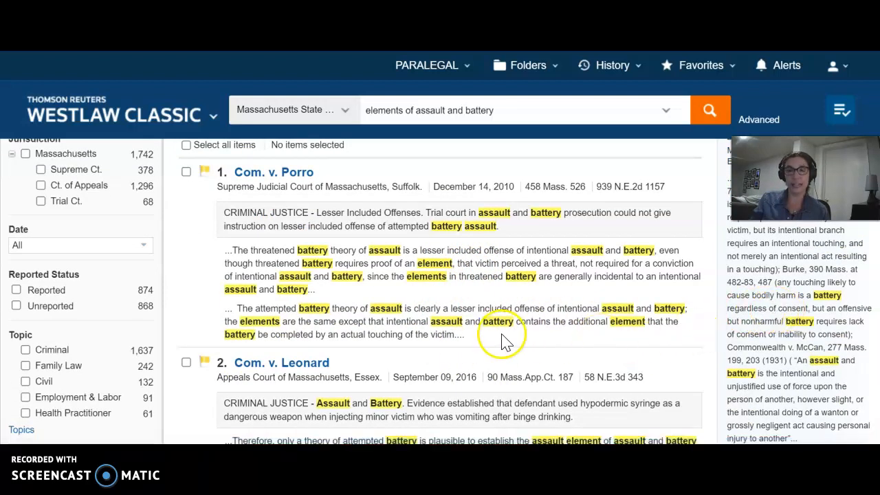
scroll(499, 345, up, 3)
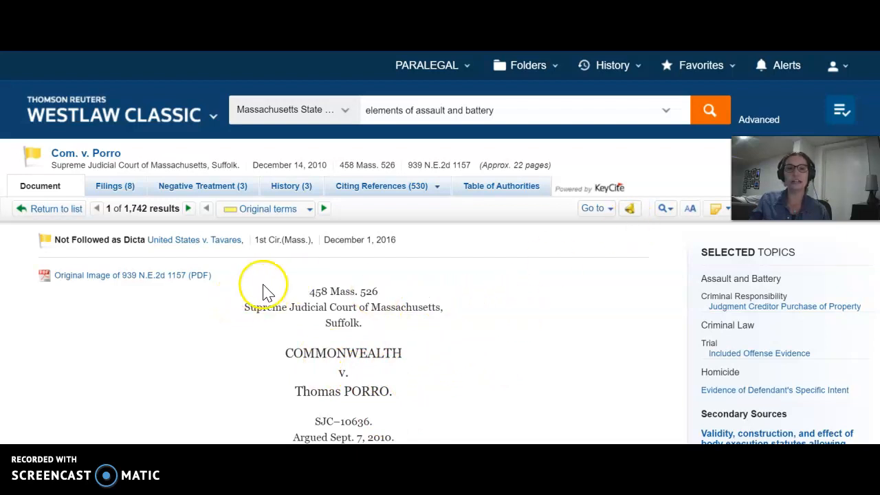
Read the opened case's synopsis and holdings, and examine its first West headnotes on assault and battery.
scroll(447, 299, down, 3)
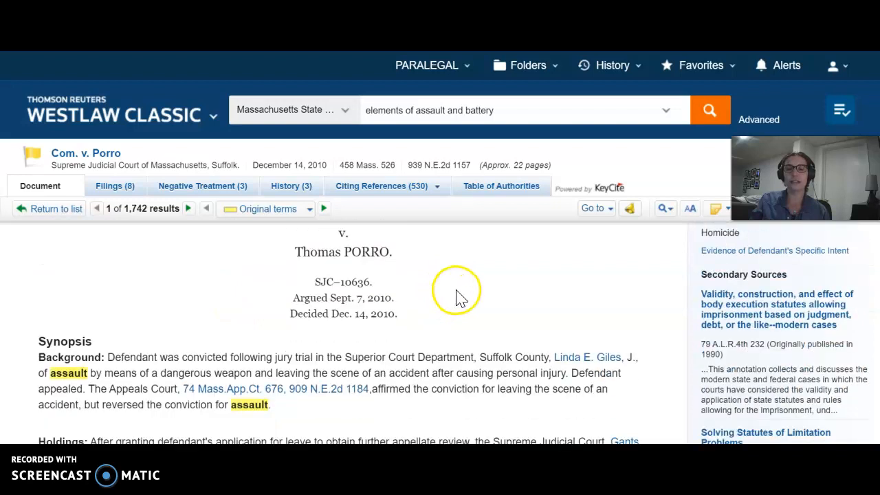
scroll(512, 282, down, 1)
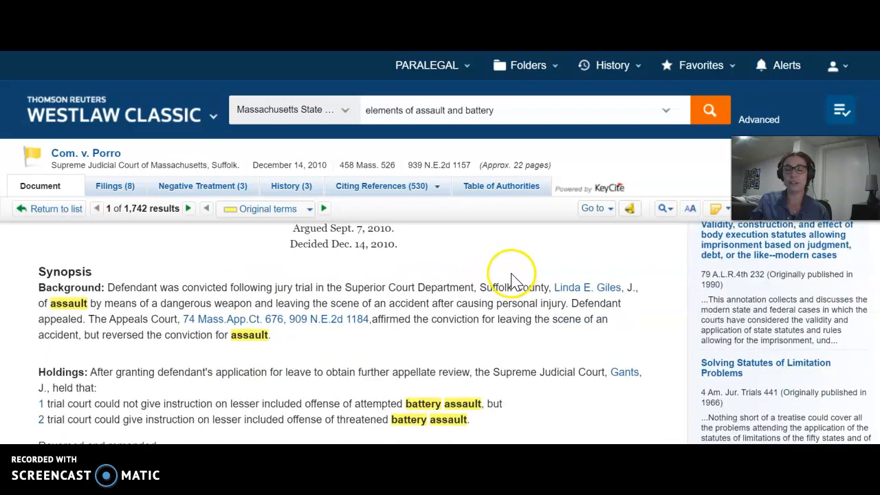
scroll(392, 302, down, 1)
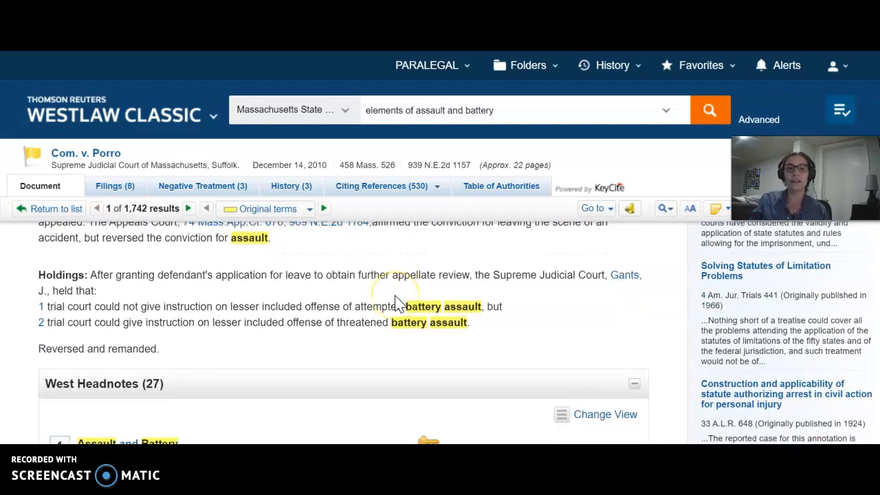
scroll(395, 302, down, 1)
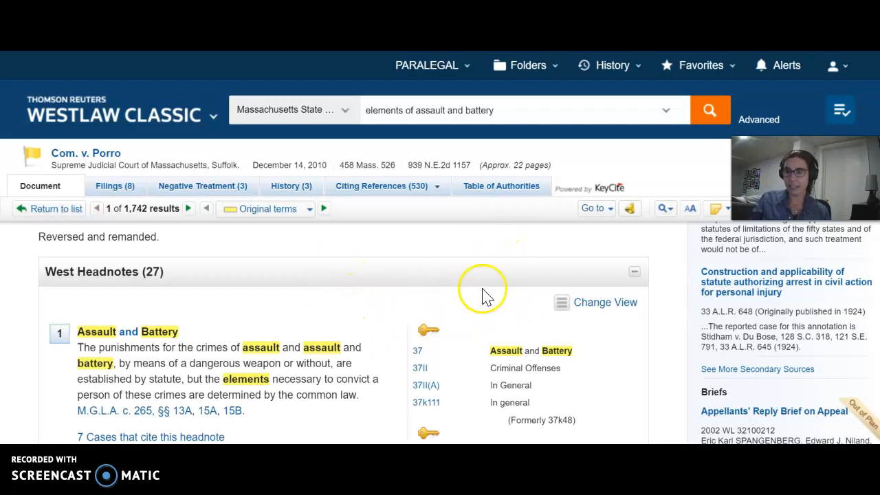
scroll(357, 319, down, 5)
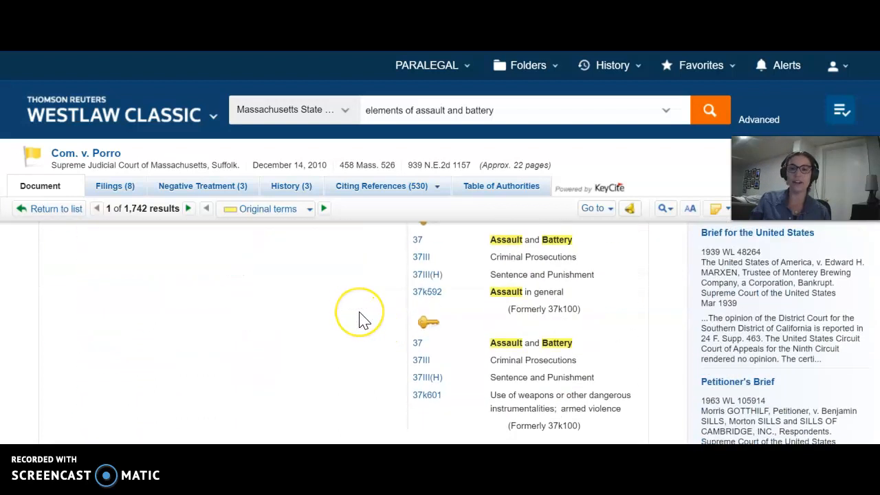
scroll(365, 319, up, 1)
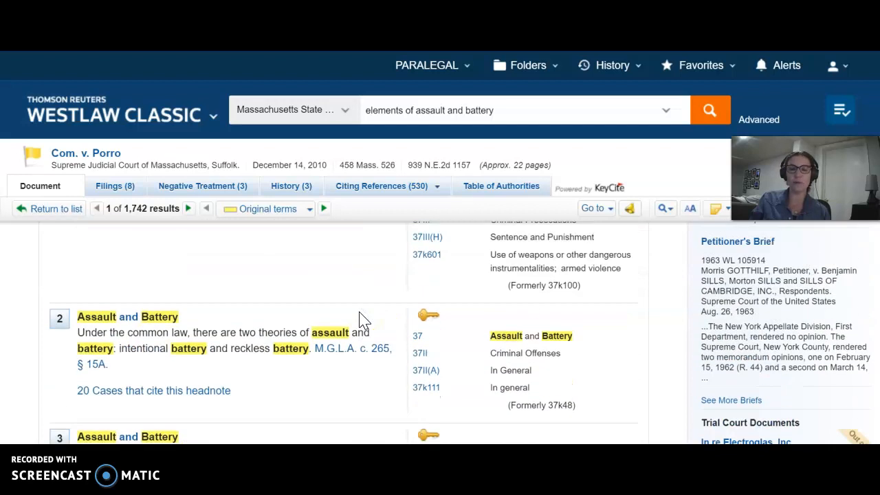
scroll(291, 321, down, 1)
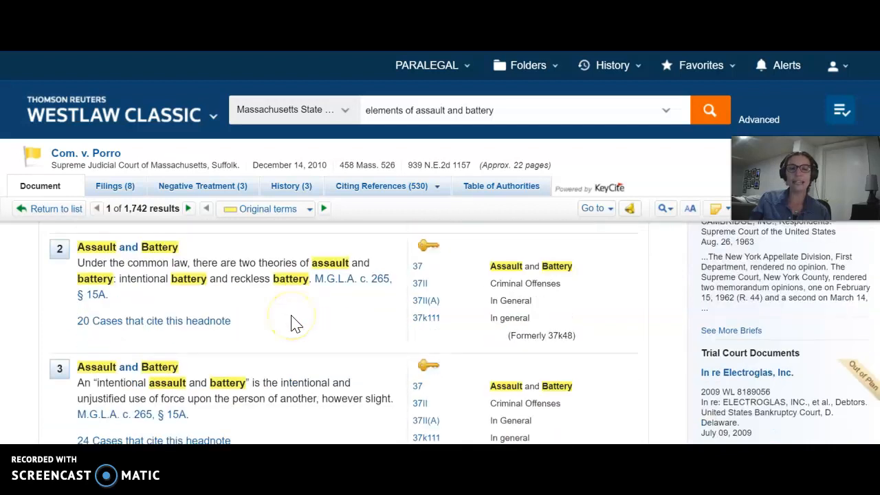
scroll(292, 321, down, 1)
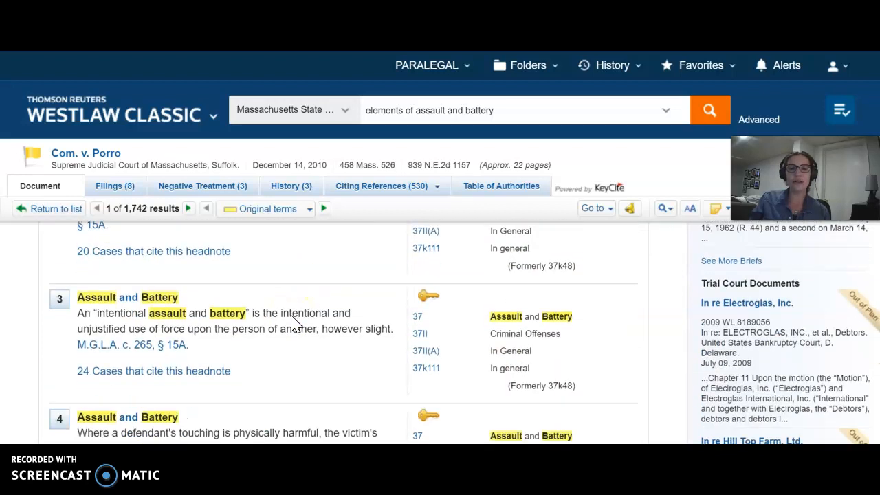
Follow headnote 3 to its passage in the court's opinion, and return from the passage to the headnote.
click(59, 307)
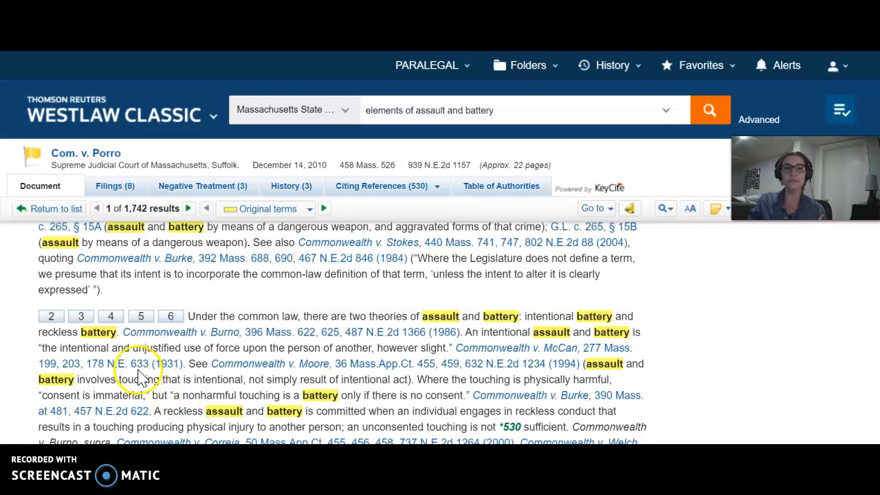
click(81, 317)
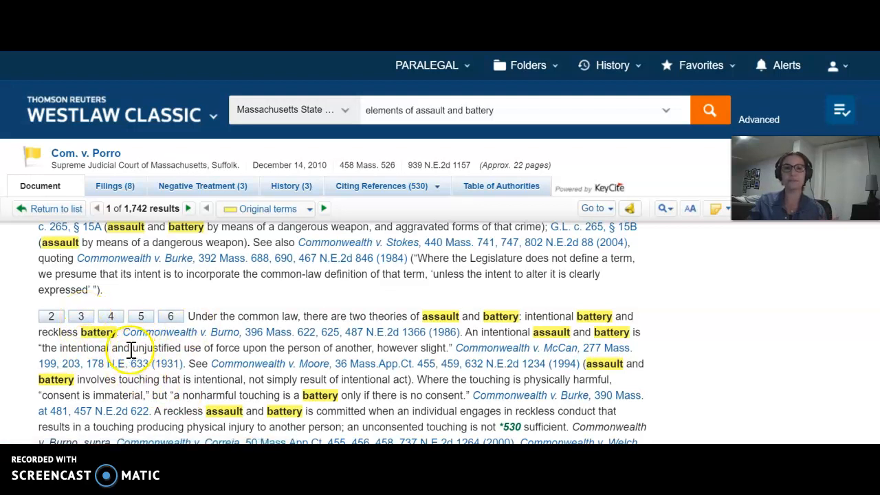
click(81, 316)
click(366, 390)
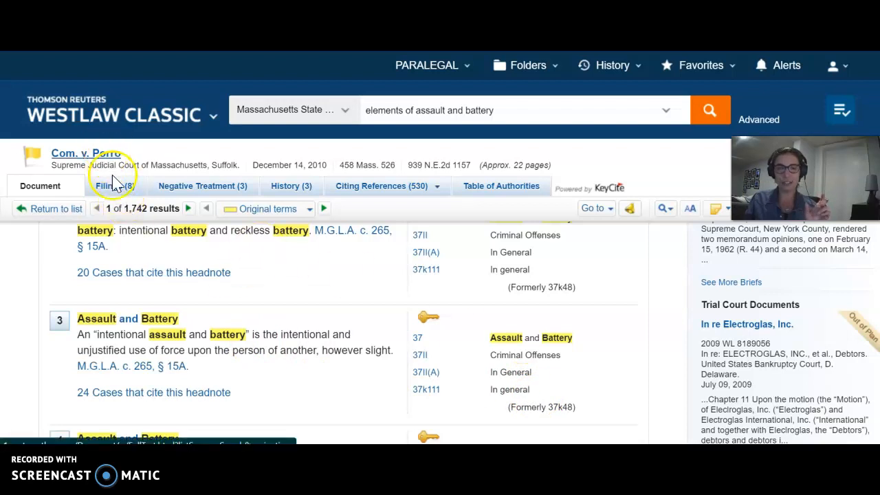
Browse the West Key Number System from the home page and open topic 37, Assault and Battery.
click(159, 127)
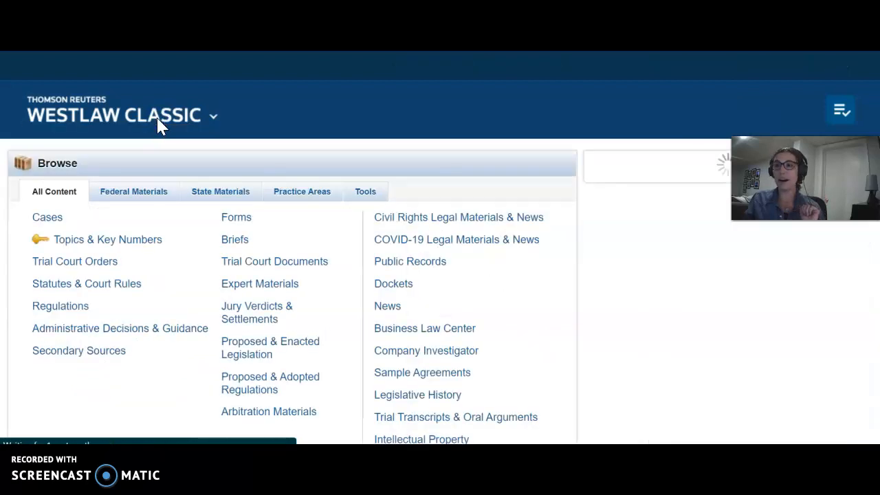
click(105, 241)
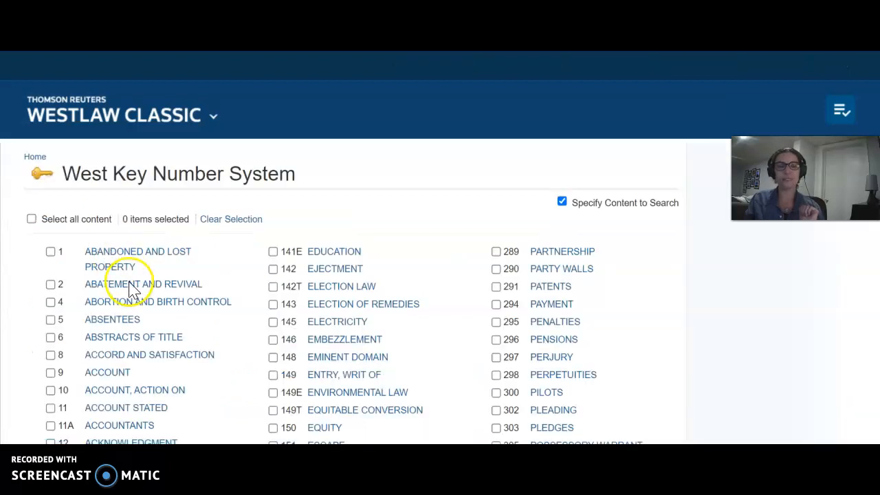
scroll(165, 296, down, 4)
scroll(165, 295, down, 4)
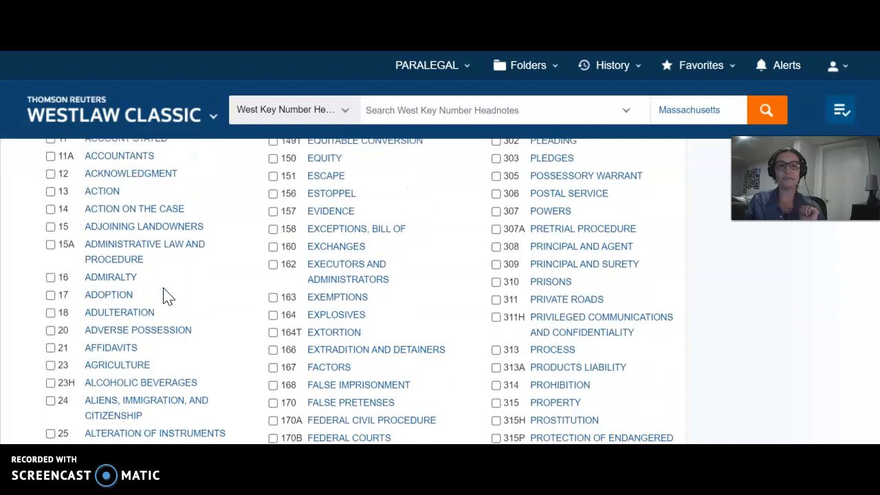
scroll(165, 295, down, 3)
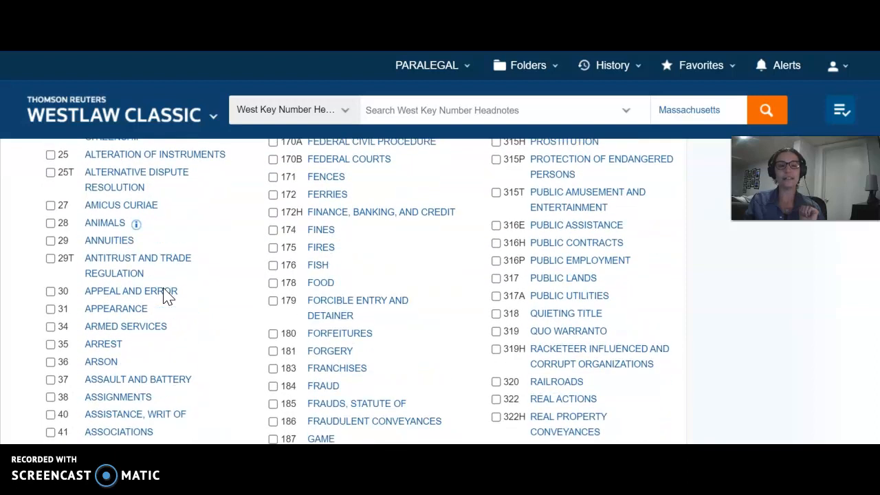
click(162, 240)
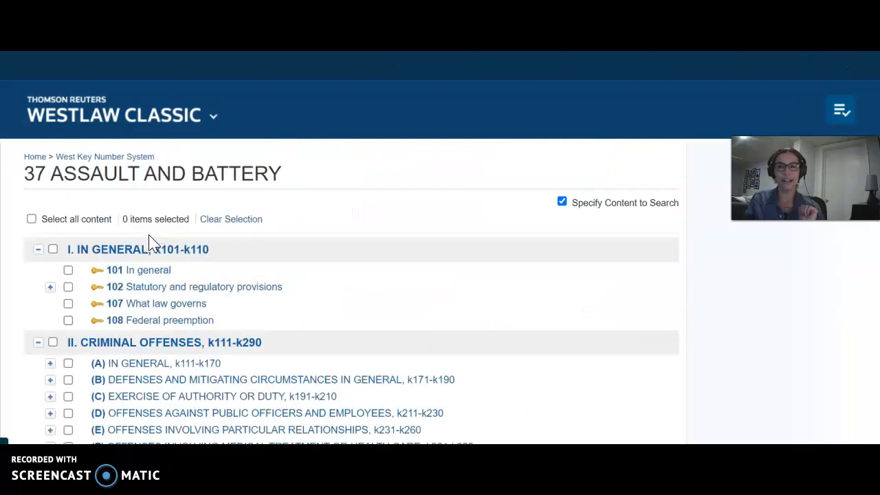
Expand Criminal Offenses (A) In General, k111-k170, and open the headnote results for key number 111 In general.
scroll(200, 292, down, 1)
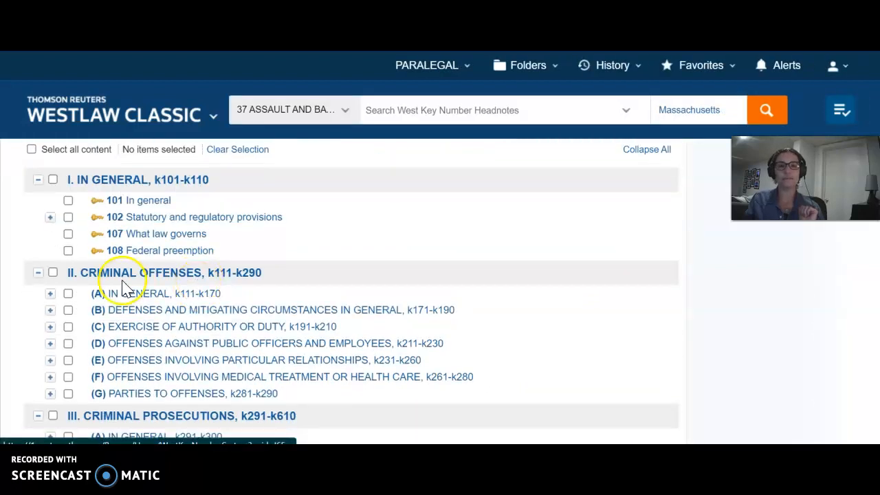
click(50, 294)
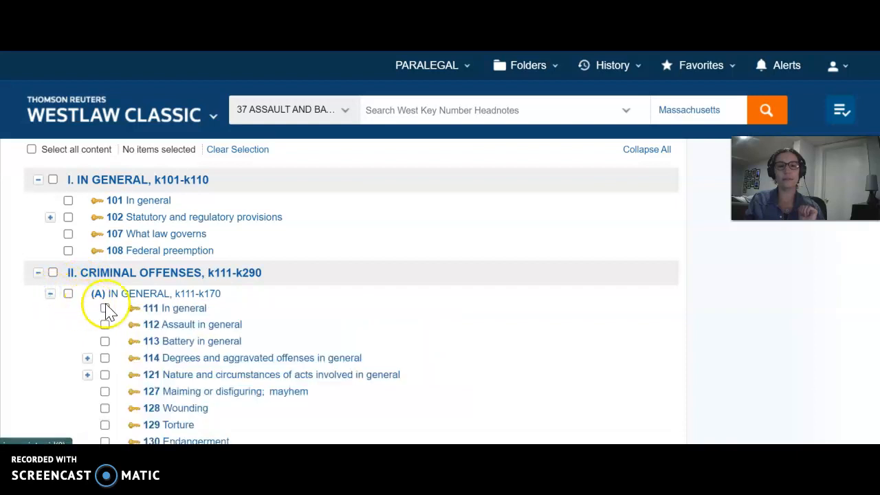
click(184, 313)
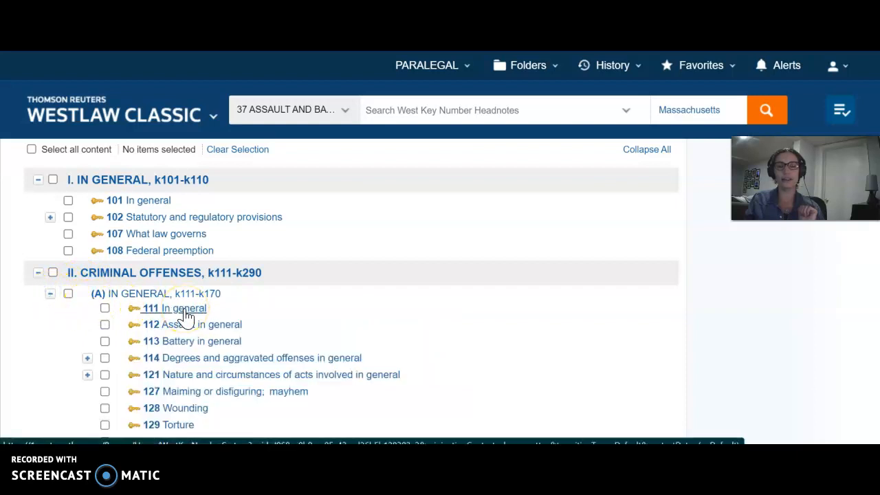
click(186, 313)
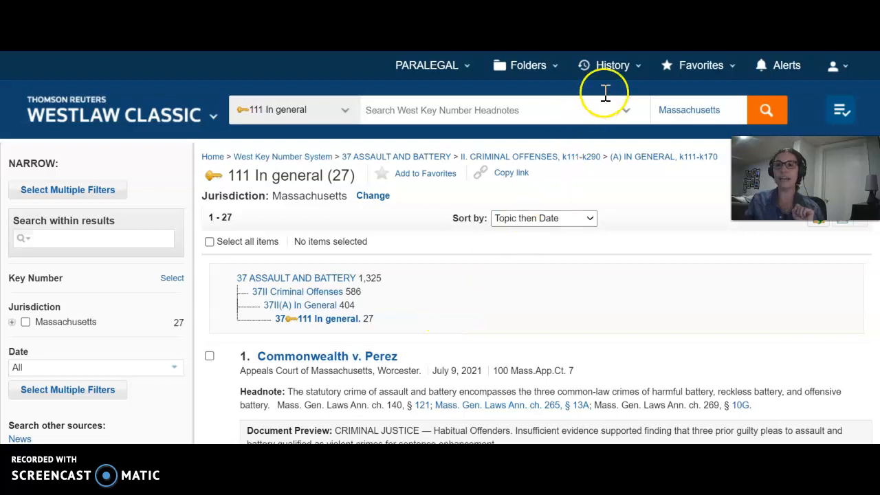
Check the recent documents and searches in the history, and narrow the Massachusetts key number results to Supreme Ct.
click(638, 66)
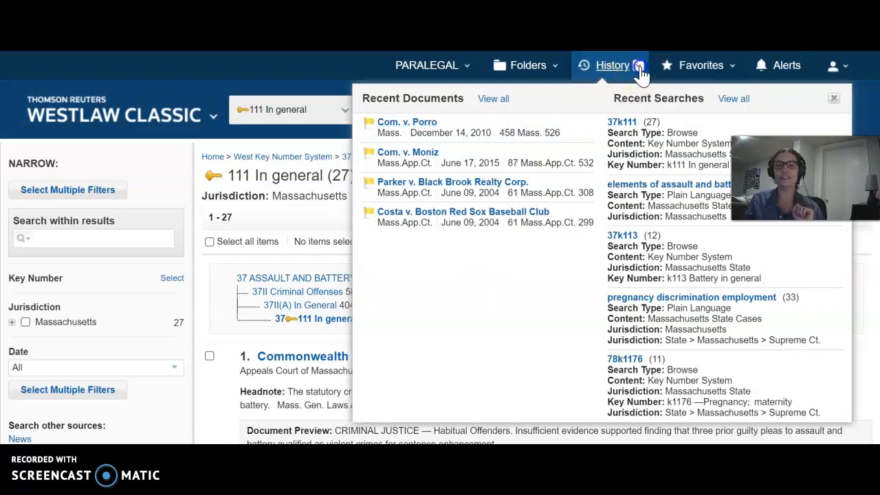
click(129, 177)
click(11, 321)
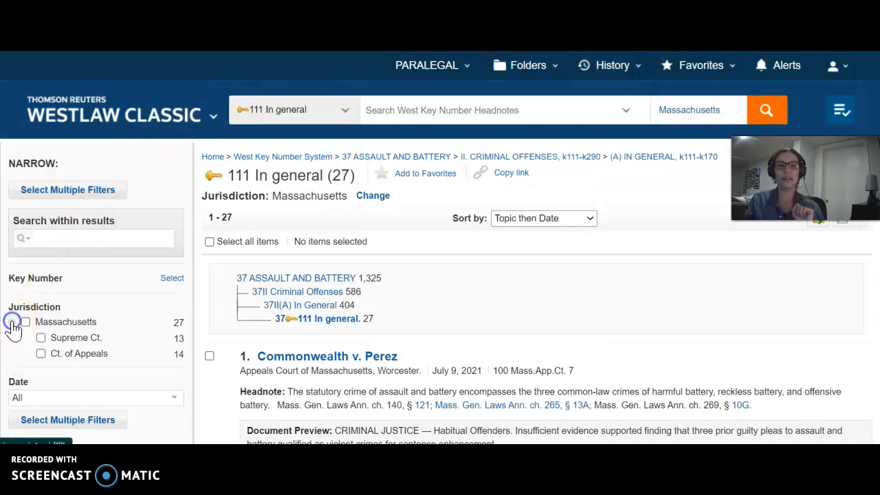
click(40, 337)
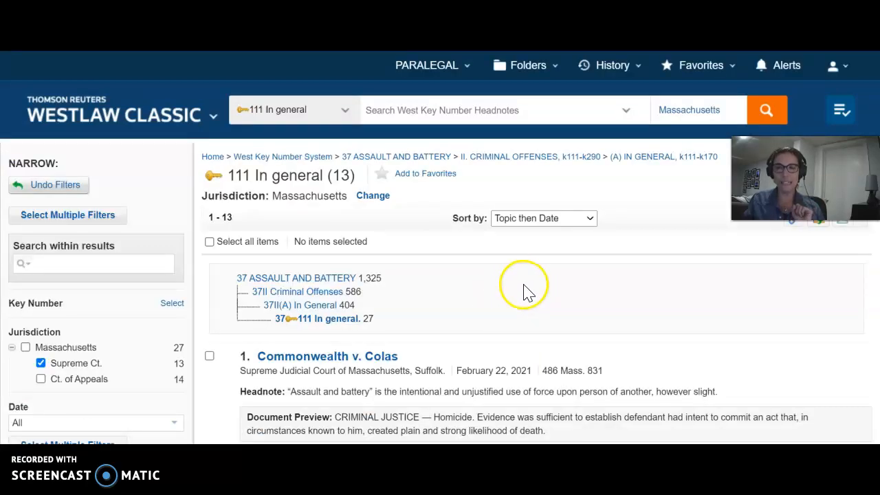
Look through the headnotes and cases in the filtered results, including the entries from the previously opened case.
scroll(525, 292, down, 5)
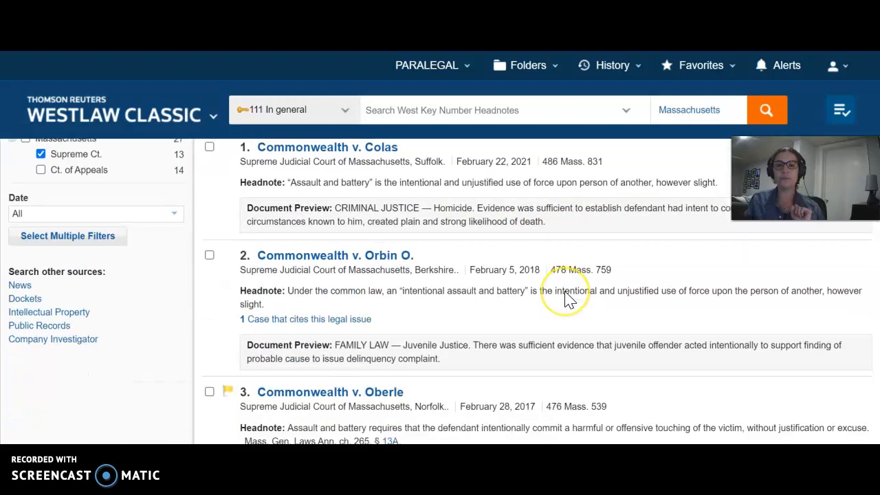
scroll(567, 299, down, 9)
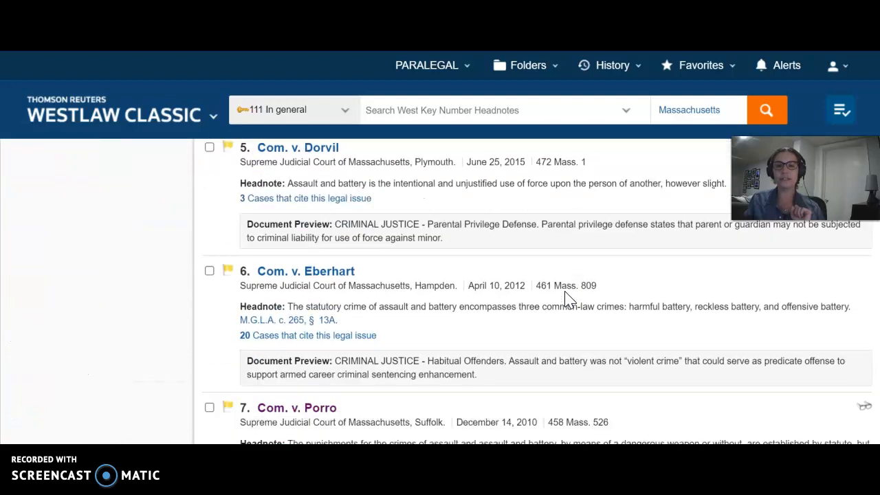
scroll(568, 299, down, 2)
click(402, 293)
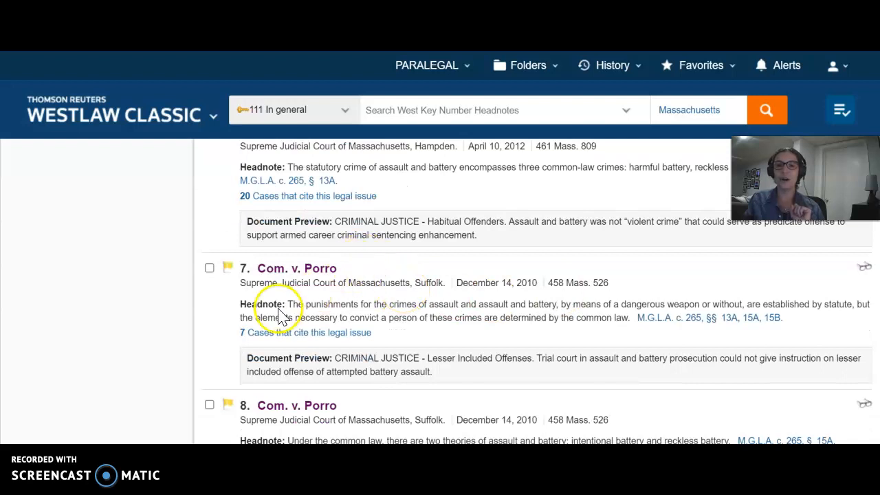
scroll(391, 324, down, 1)
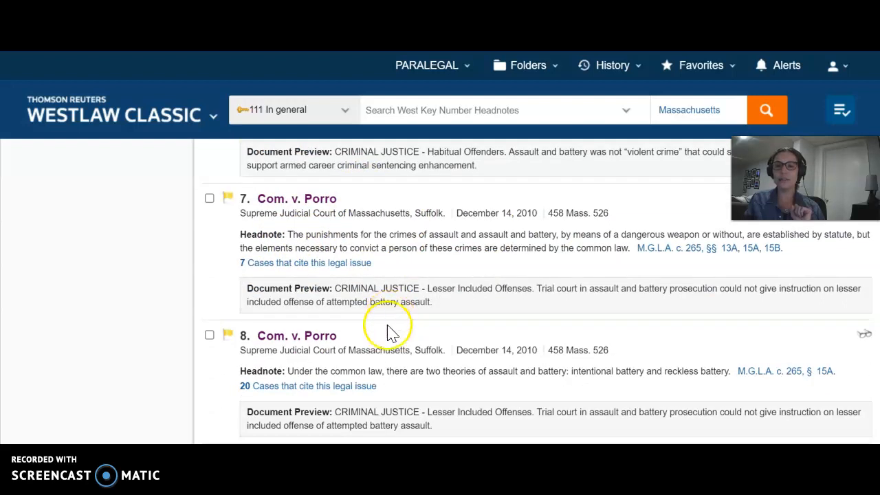
scroll(471, 383, down, 2)
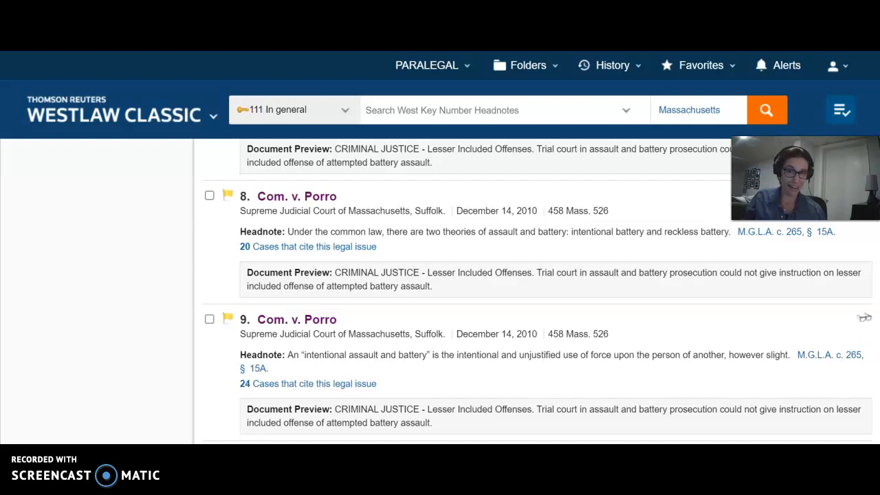
scroll(868, 265, up, 15)
scroll(867, 264, up, 3)
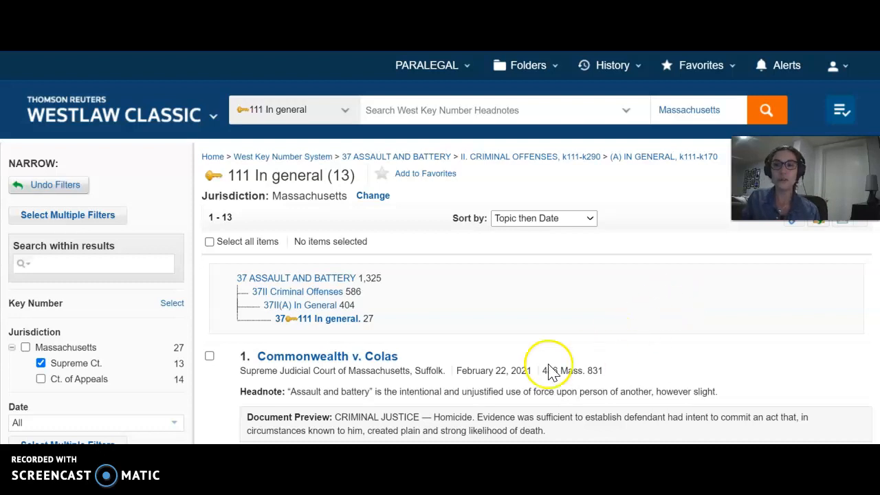
Change the jurisdiction for key number 111 from Massachusetts to New York and view the resulting headnotes.
click(378, 199)
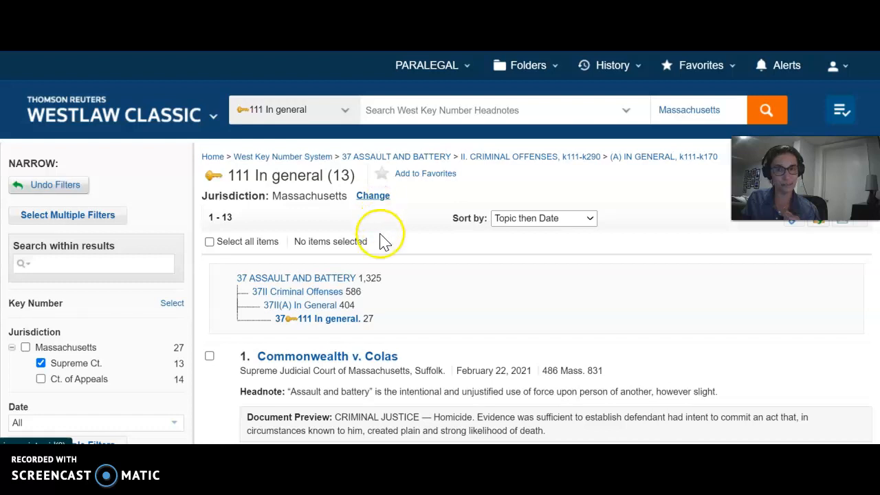
click(378, 200)
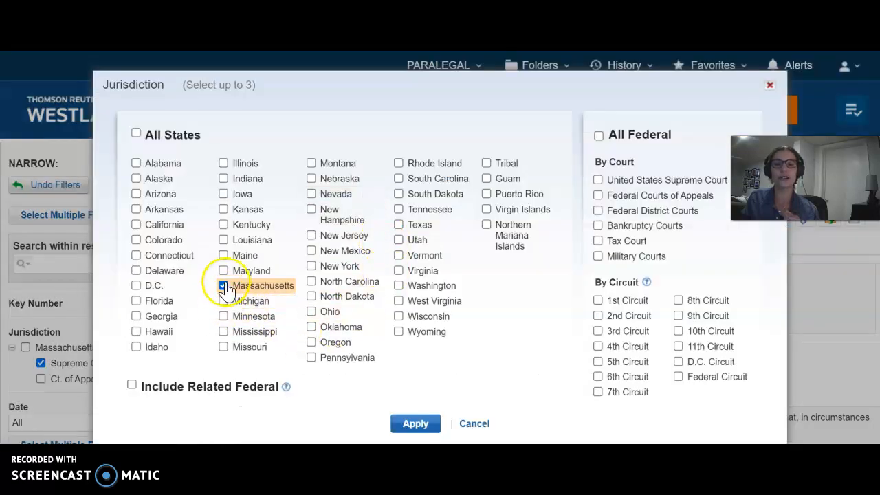
click(311, 267)
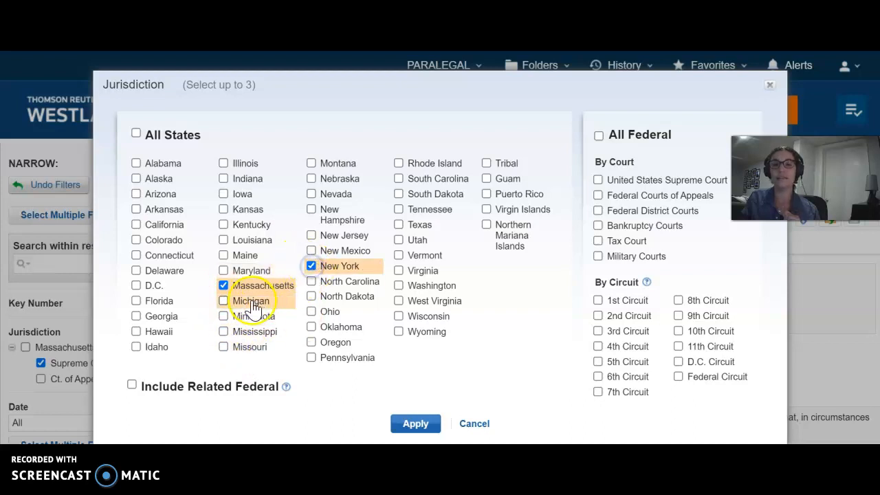
click(223, 286)
click(416, 424)
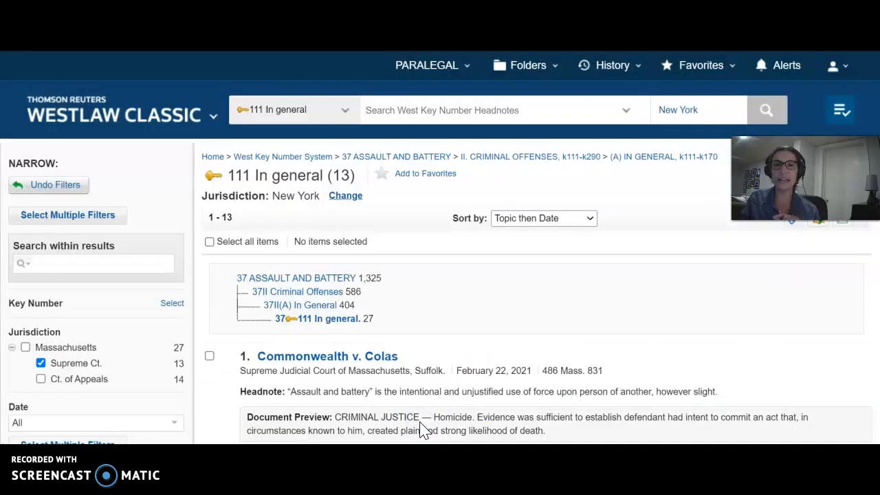
click(424, 430)
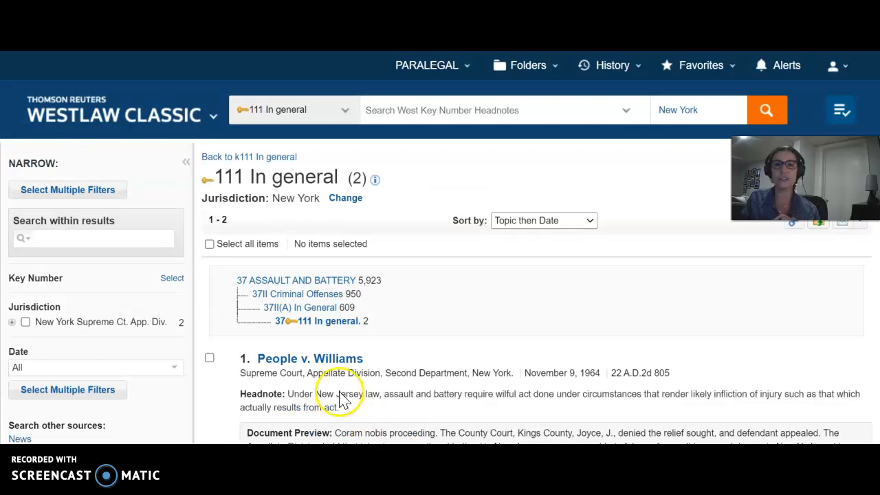
scroll(443, 289, down, 2)
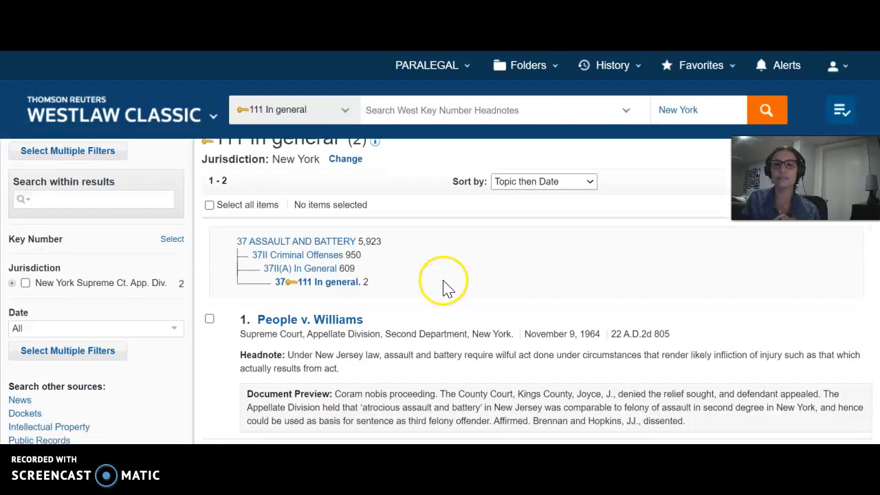
Review the New York headnotes, then switch key number 111's jurisdiction to California only and read through the resulting headnotes.
scroll(446, 290, down, 2)
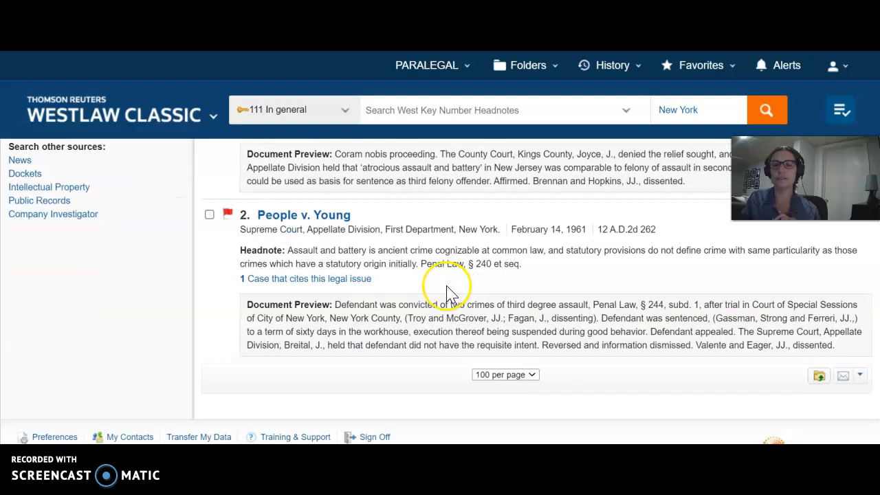
scroll(448, 295, up, 5)
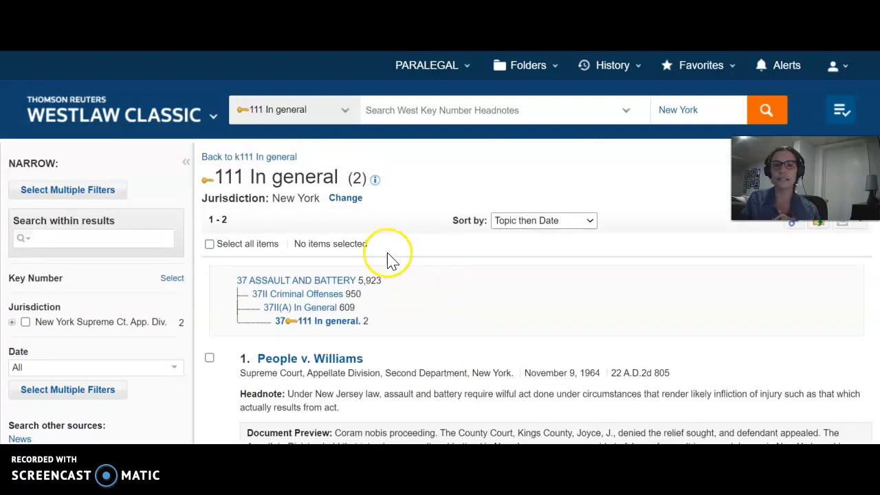
click(346, 199)
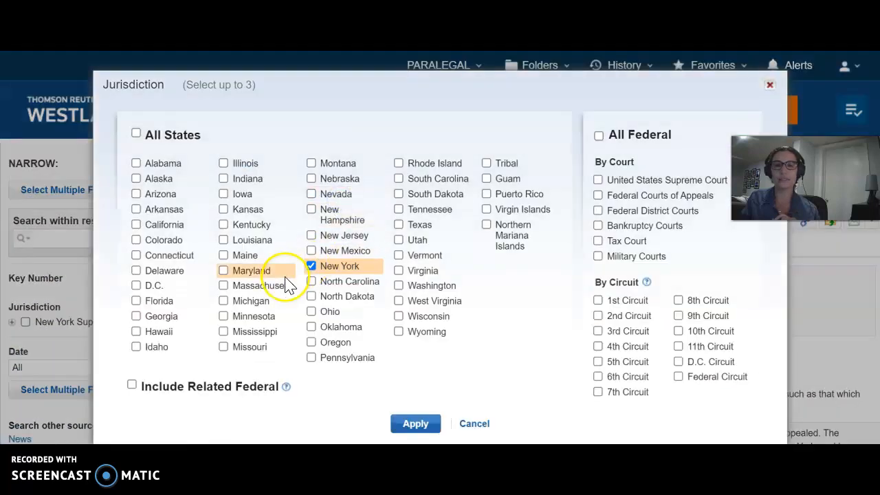
click(136, 225)
click(311, 265)
click(411, 424)
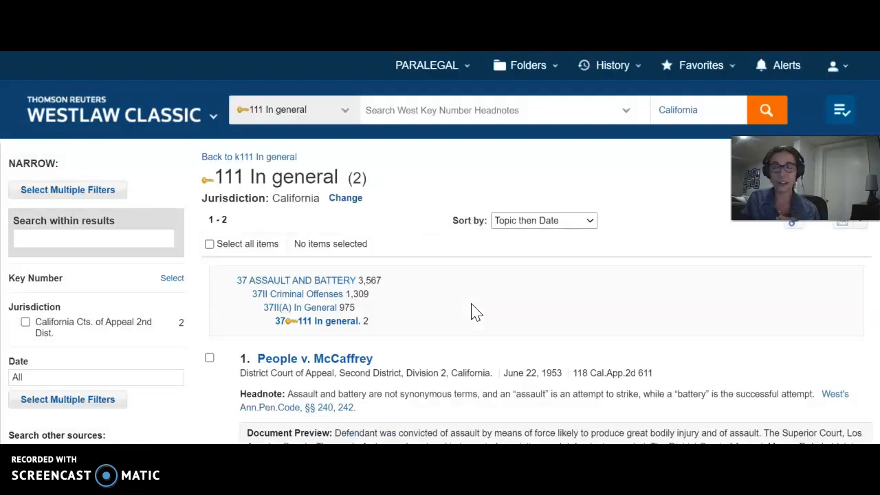
scroll(476, 309, down, 3)
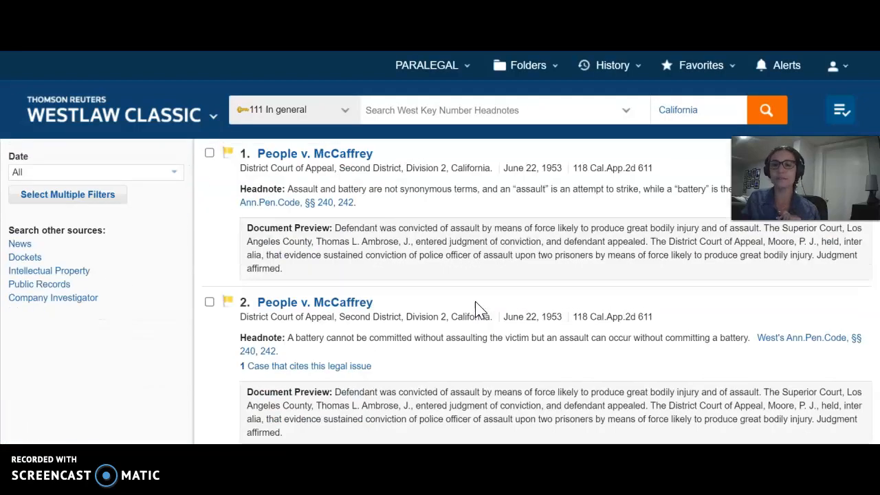
scroll(477, 309, up, 3)
Return to the k111 In general page and change its jurisdiction from California to Massachusetts.
click(275, 164)
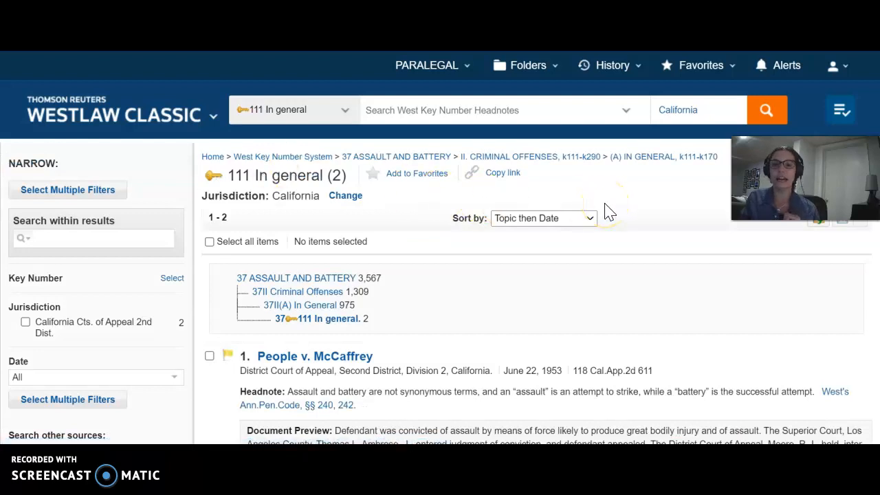
click(346, 196)
click(135, 224)
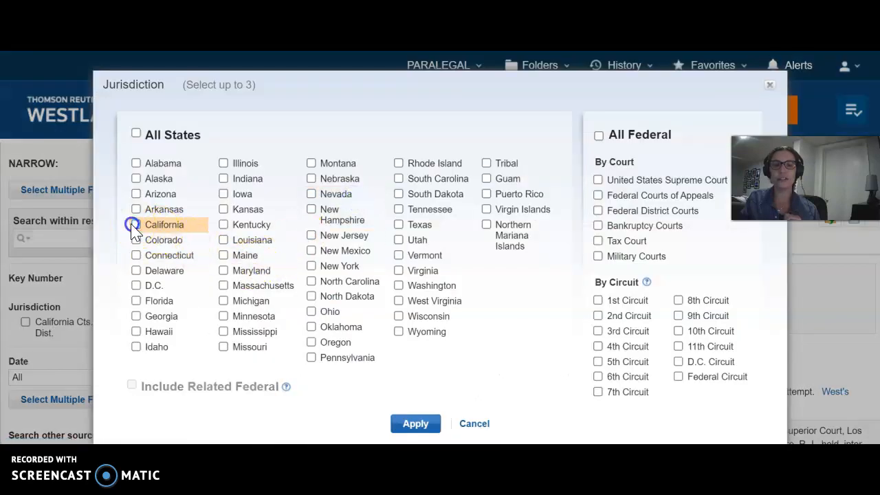
click(224, 285)
click(413, 423)
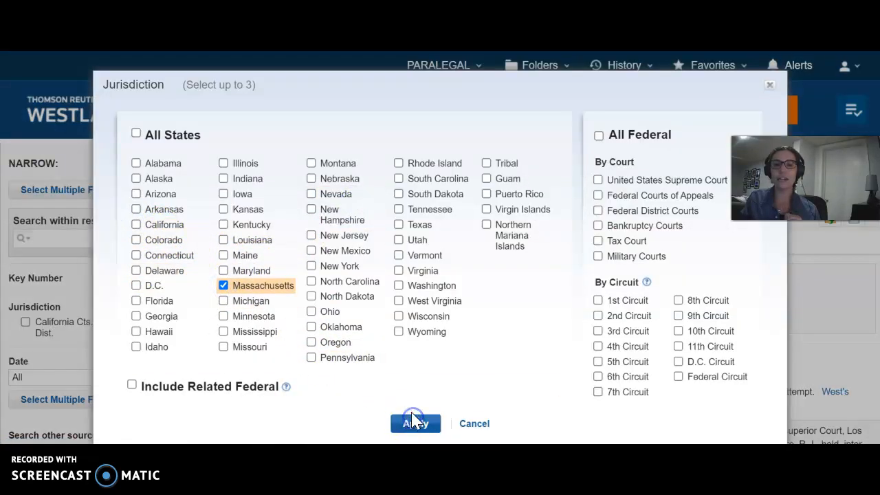
click(378, 407)
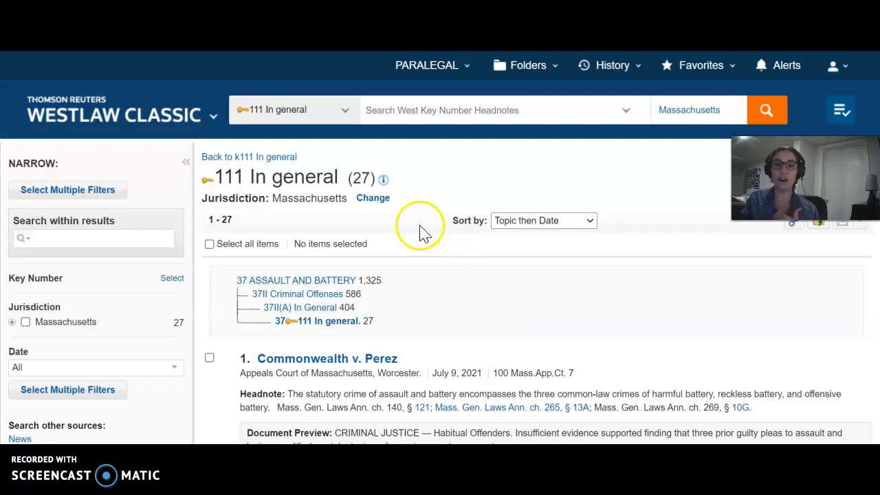
Look through the key numbers under (A) In General, k111-k170, and go up to the topic 37 Assault and Battery.
click(283, 157)
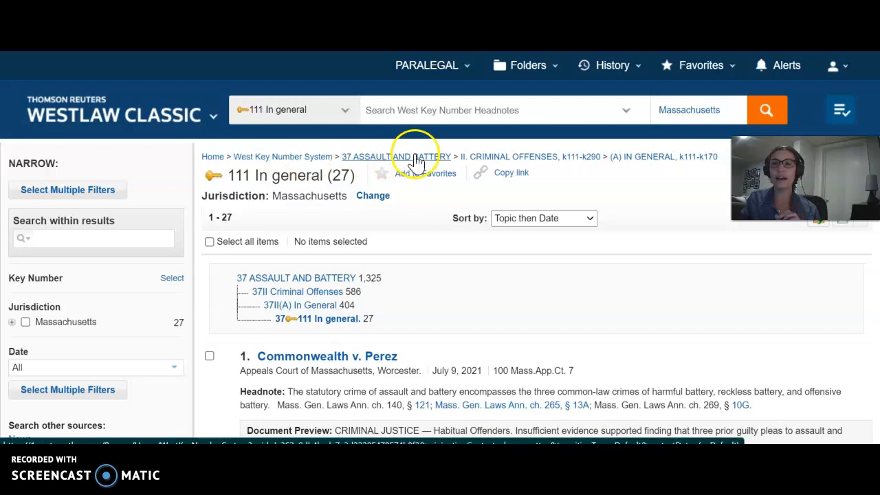
click(623, 158)
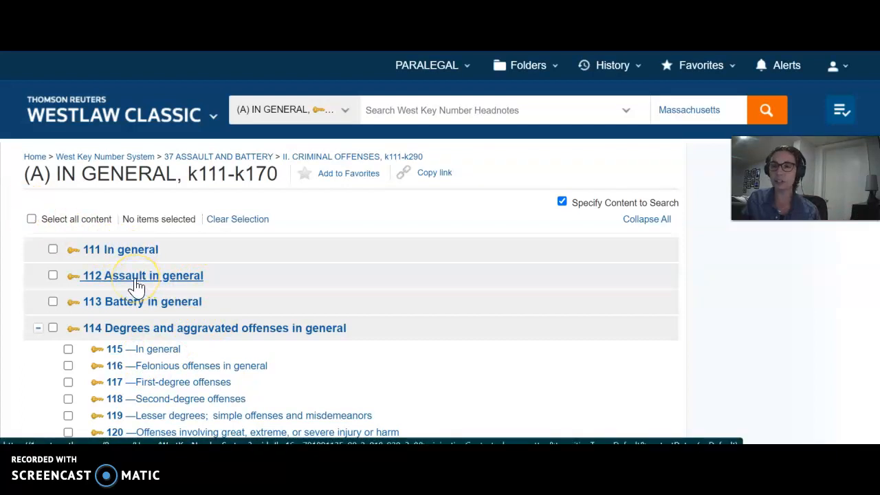
scroll(136, 287, down, 2)
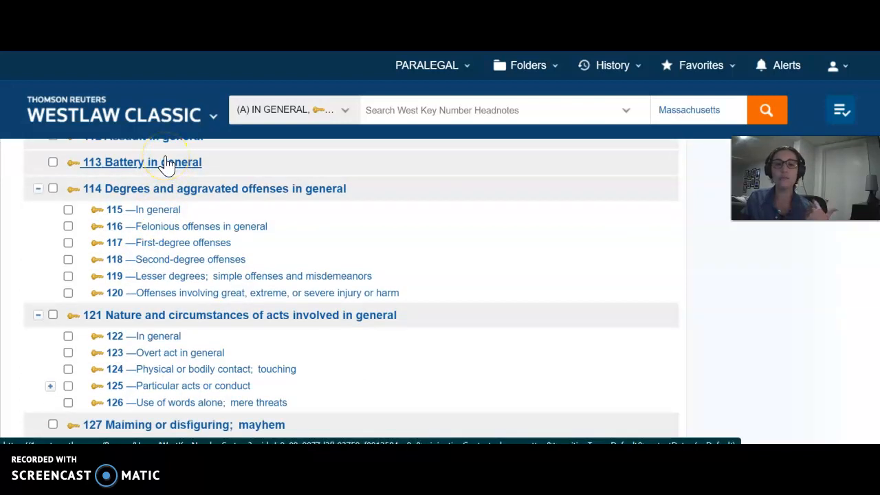
scroll(172, 261, down, 1)
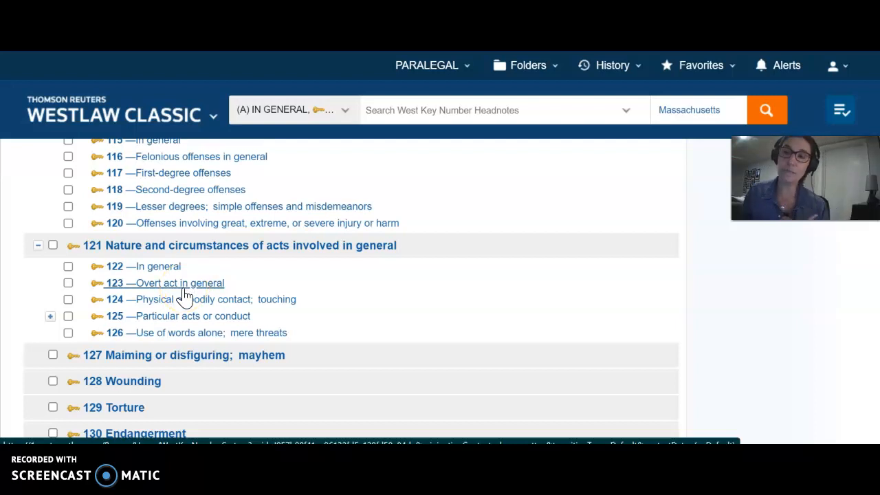
click(195, 286)
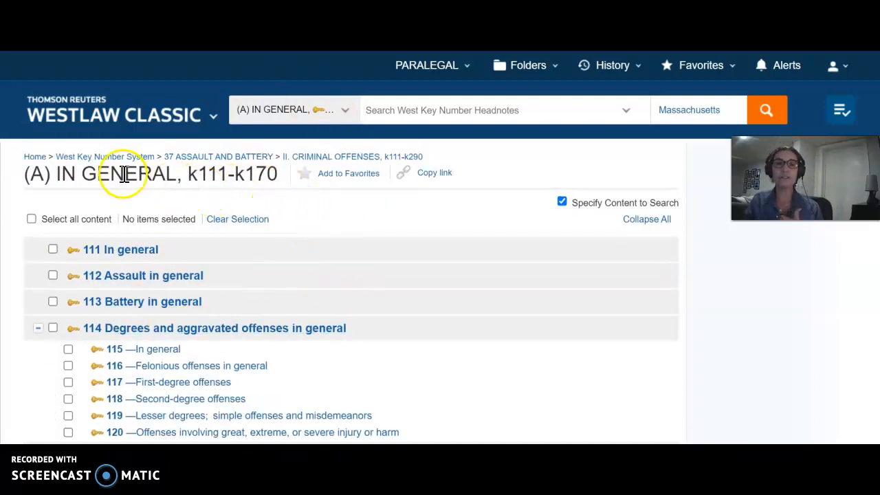
click(182, 158)
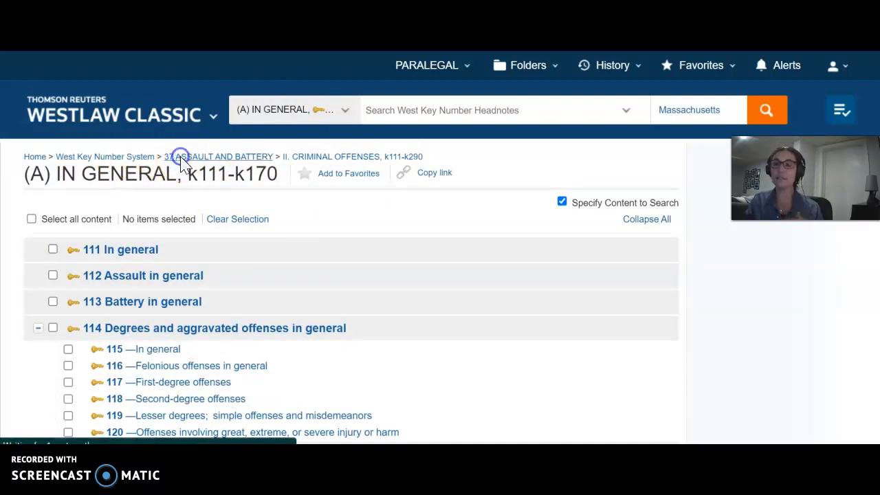